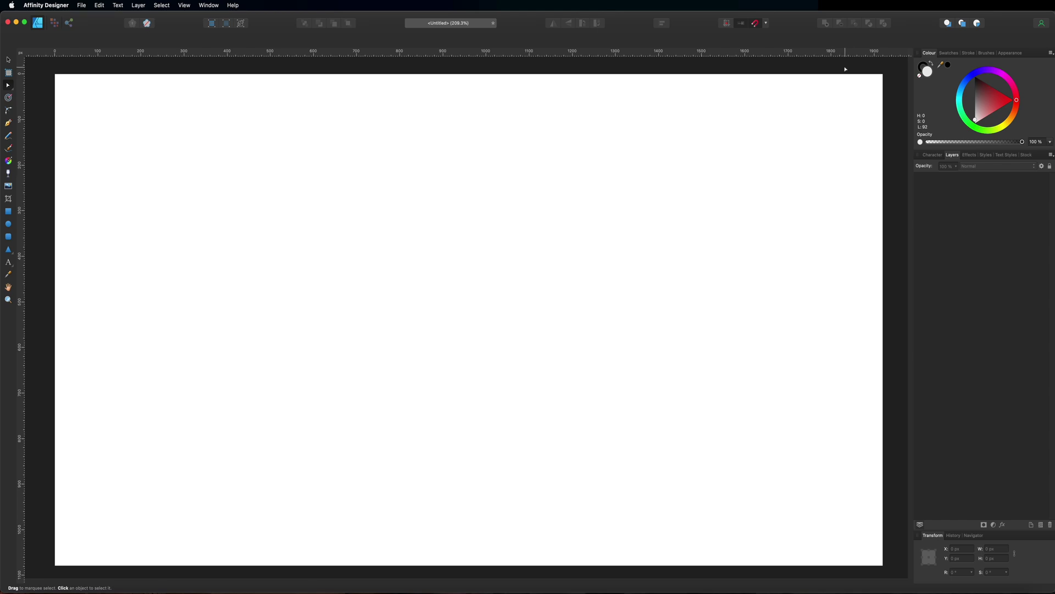
Reveal the additional shape tools hidden under the Triangle tool's flyout.
left_click(12, 254)
Drag out a diamond on the left, a rounded square to its right and a circle beneath the diamond.
left_click(55, 262)
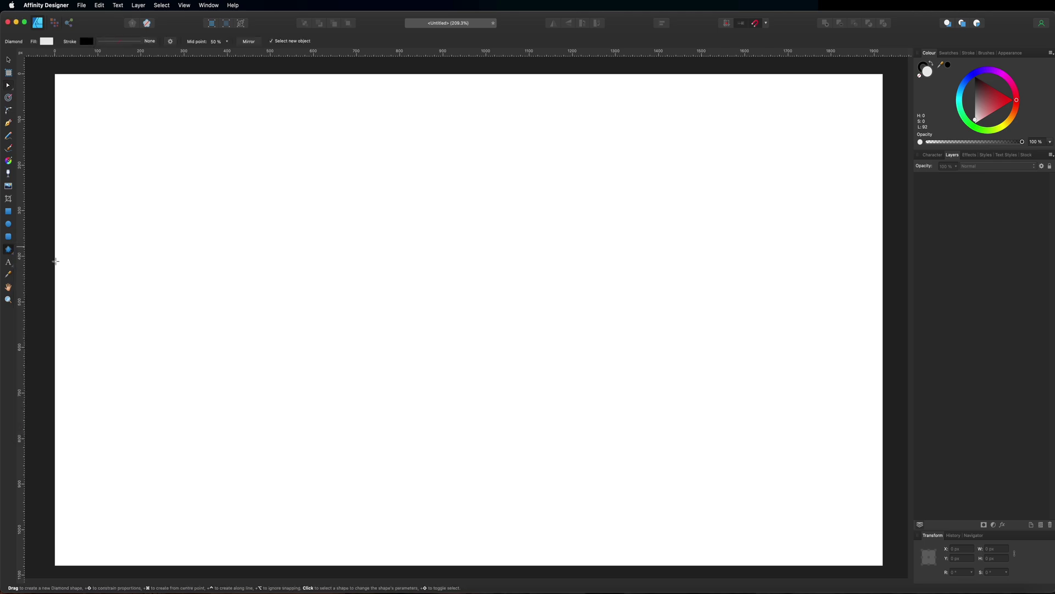
left_click_drag(264, 311, 364, 165)
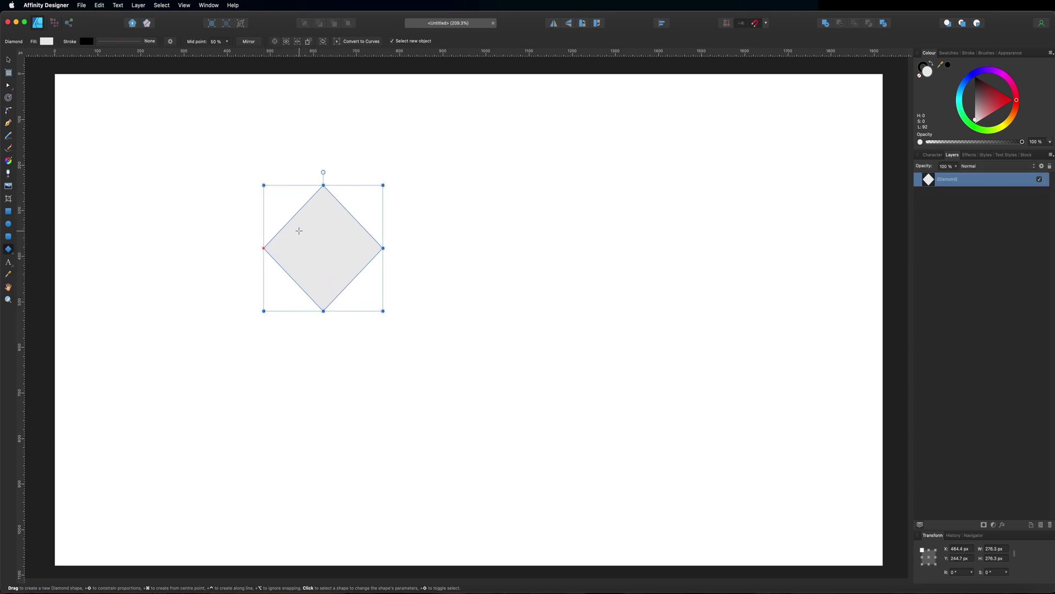
left_click(9, 237)
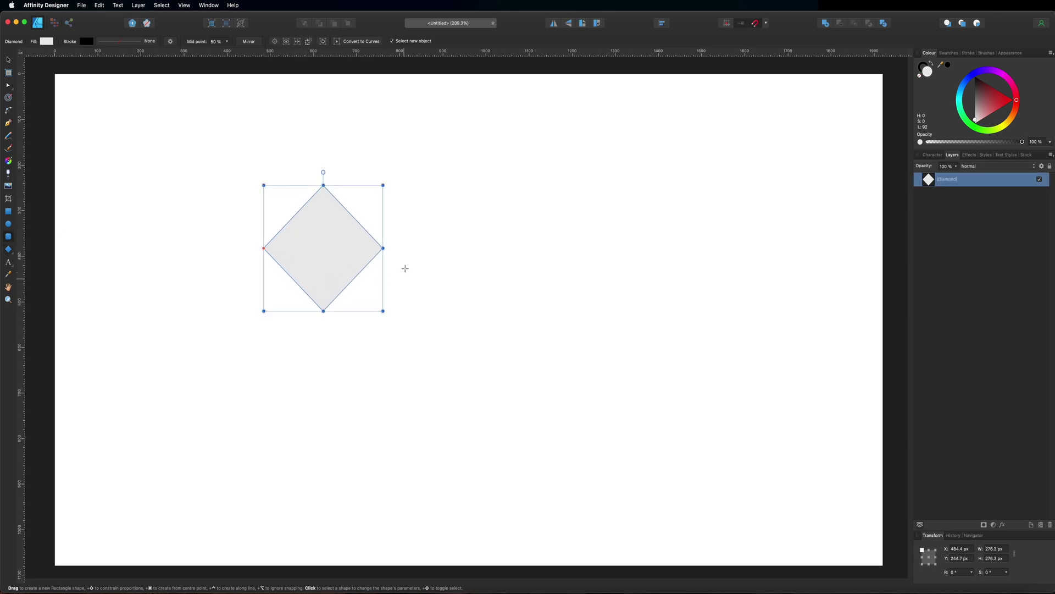
left_click_drag(453, 186, 528, 329)
left_click(8, 224)
left_click_drag(273, 371, 375, 476)
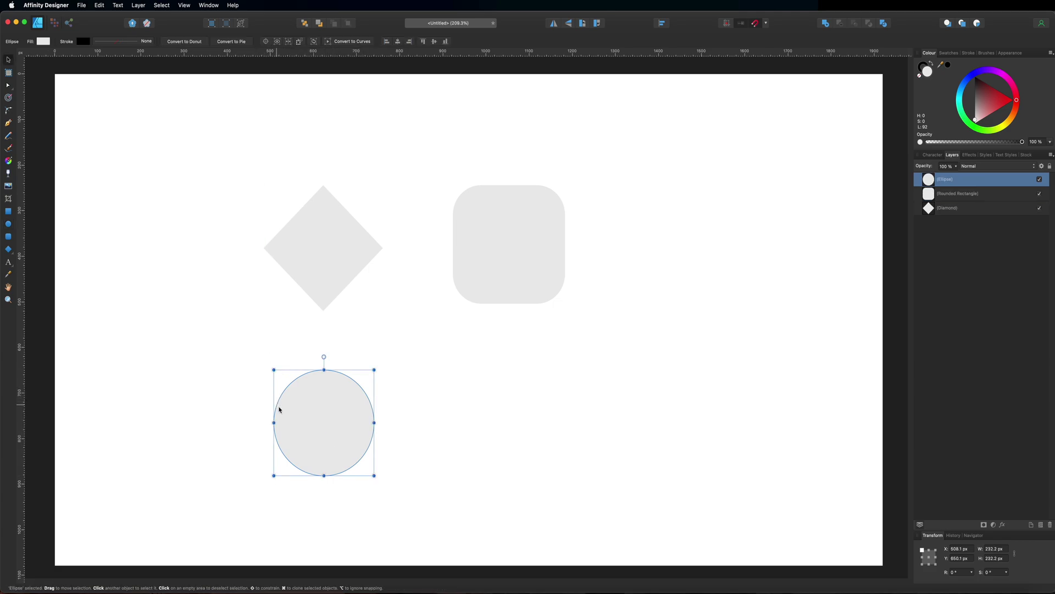
Fill the circle yellow, the rounded square blue and the diamond red from the Colour wheel.
left_click(1001, 127)
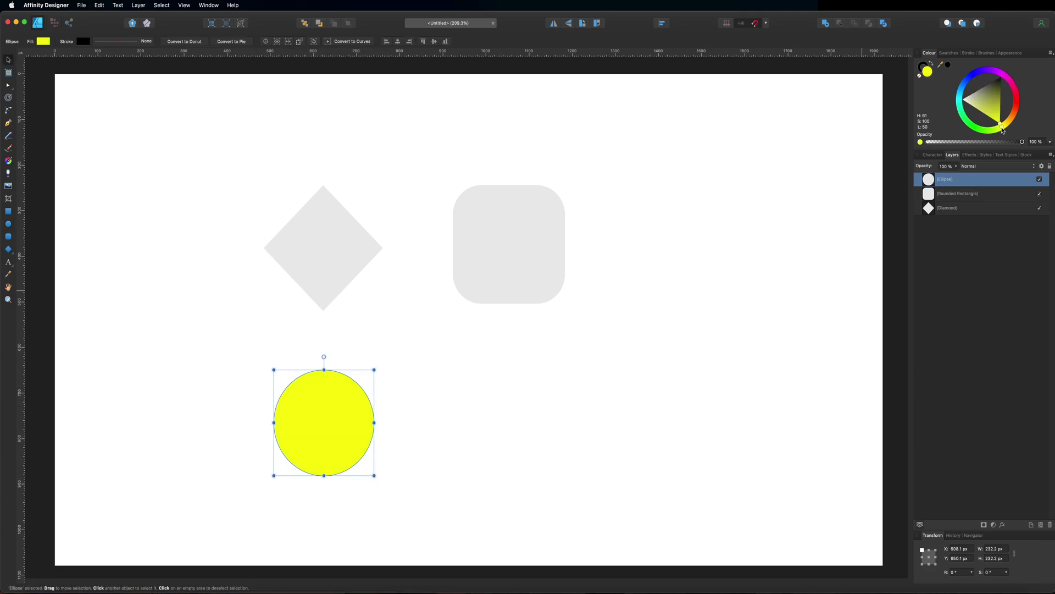
left_click(510, 238)
left_click(968, 80)
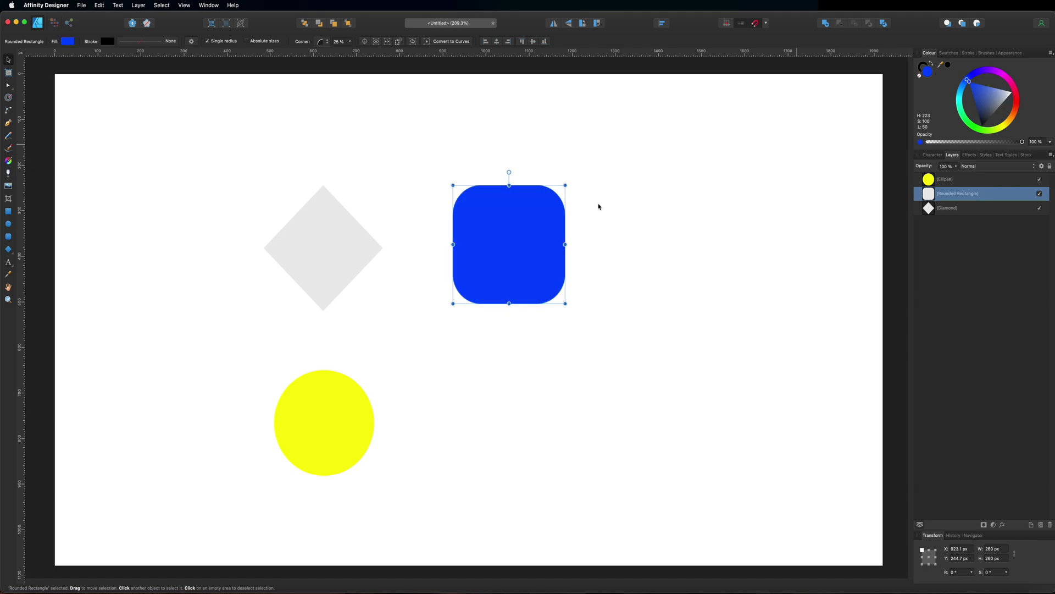
left_click(348, 255)
left_click(1015, 100)
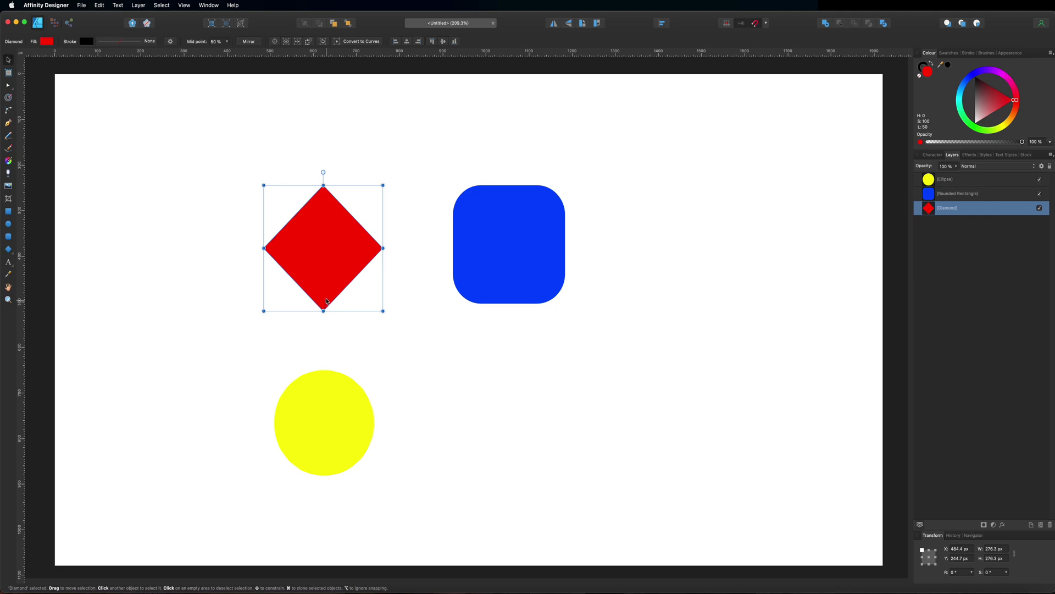
Convert the red diamond to curves and break it at its top and bottom nodes.
left_click(355, 43)
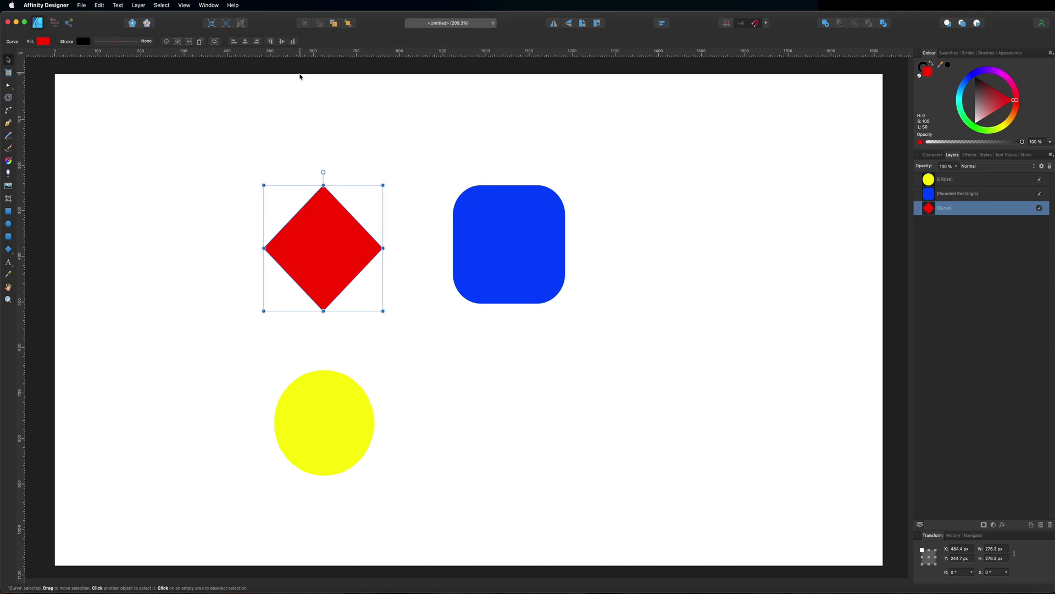
left_click(8, 86)
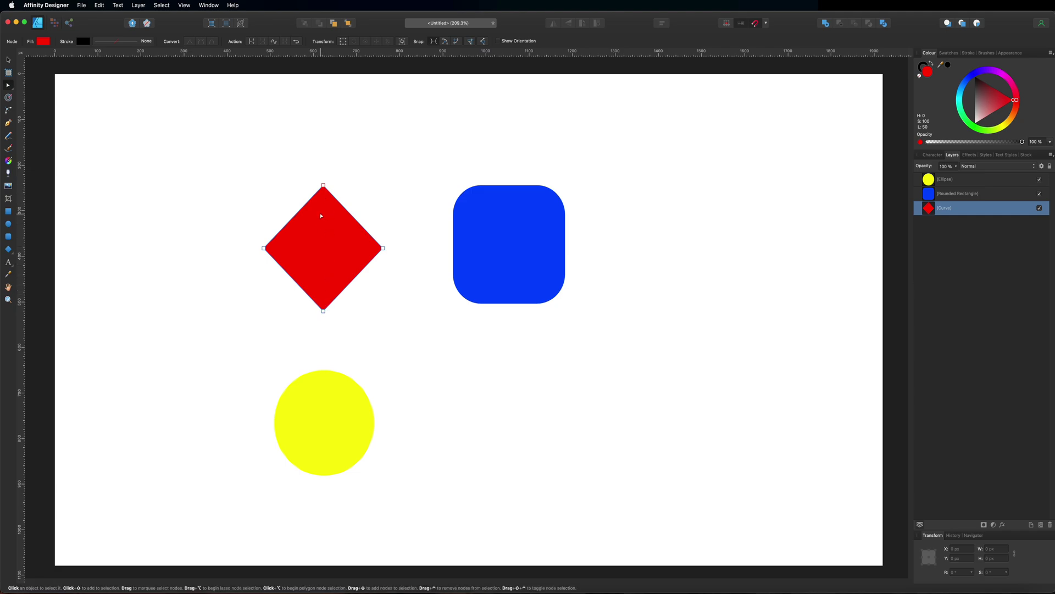
left_click(323, 186)
left_click(324, 311, "shift")
left_click(253, 42)
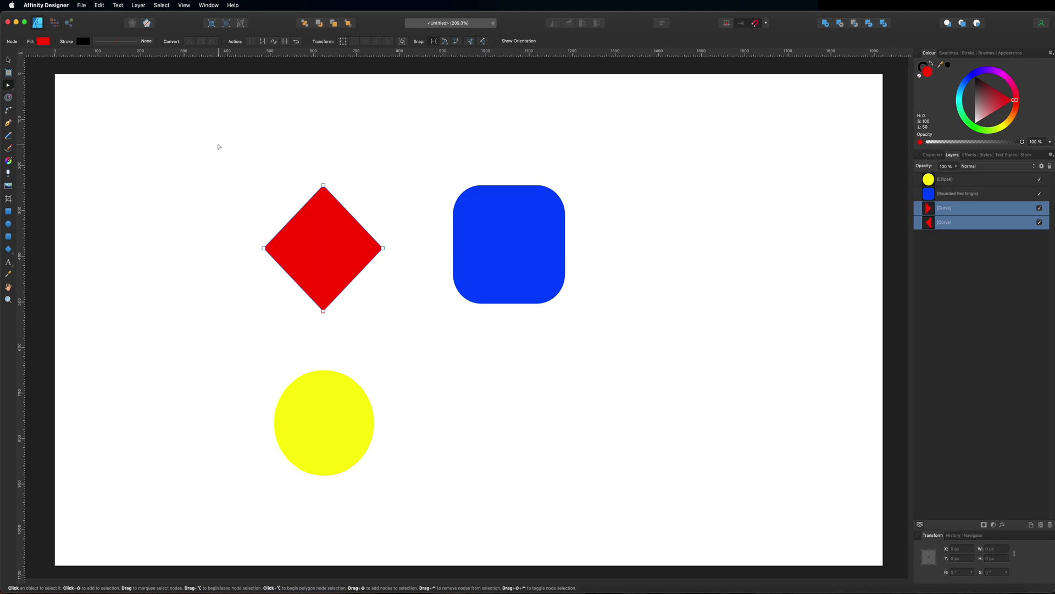
Move the right diamond half slightly right, opening a white gap from the left half.
left_click(9, 59)
left_click(127, 148)
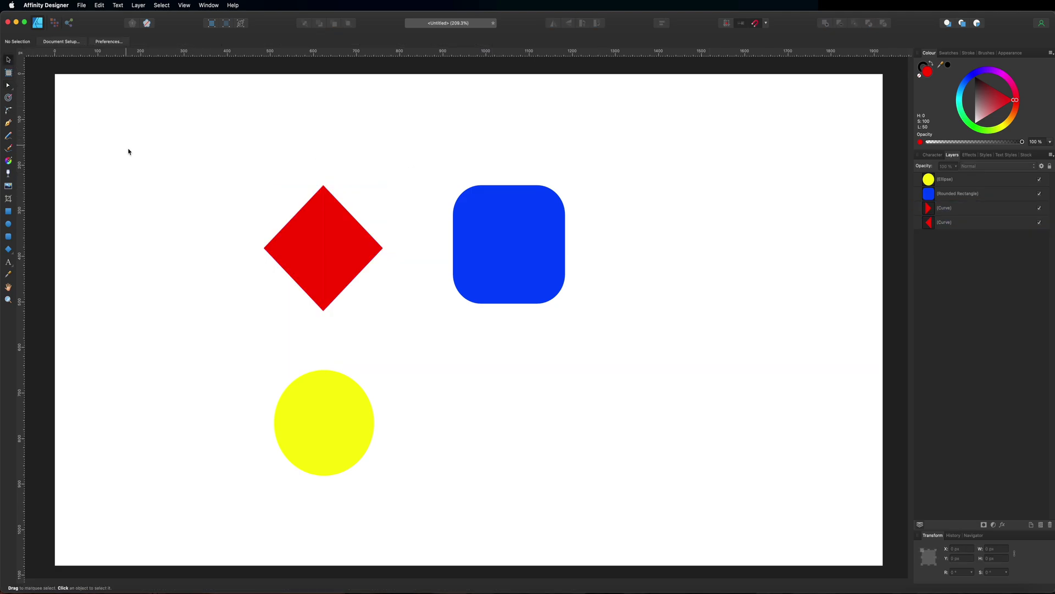
left_click_drag(330, 235, 340, 235)
left_click(254, 203)
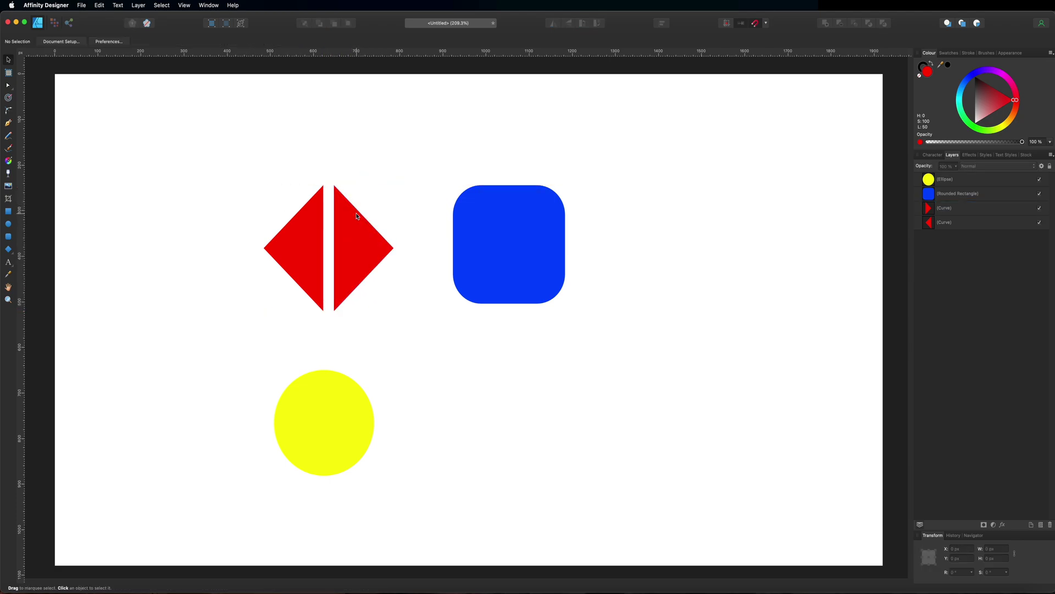
Close the right red half's outline between its top and bottom nodes.
left_click(367, 217)
left_click(8, 85)
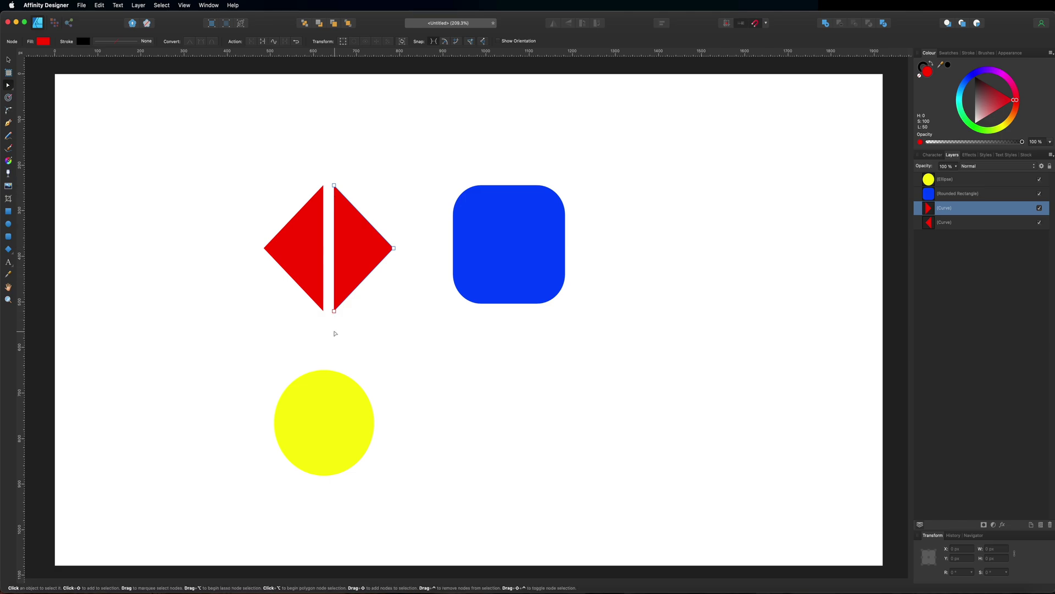
left_click(334, 186)
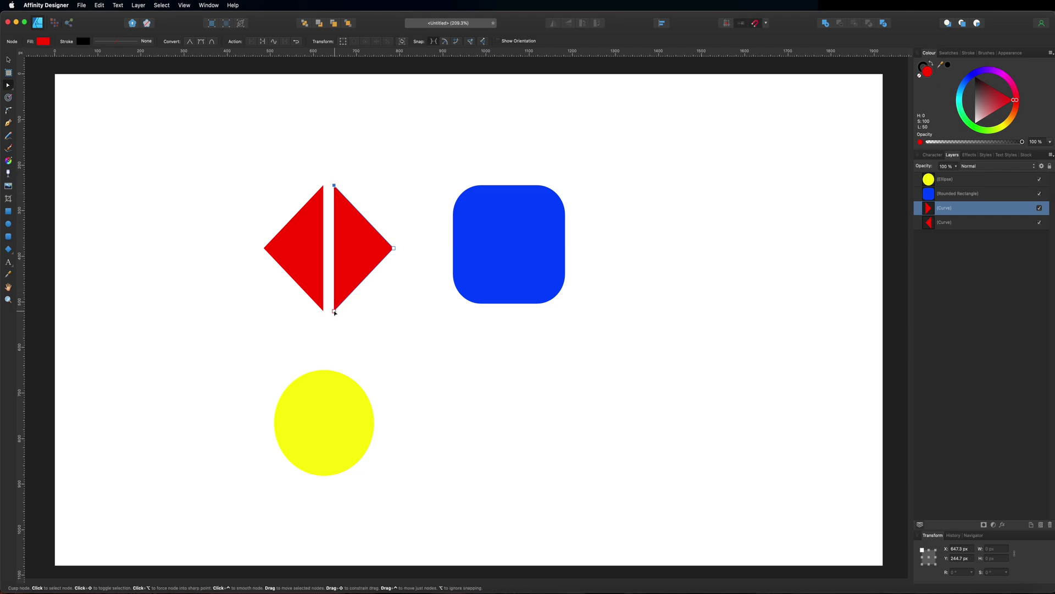
left_click(334, 311, "shift")
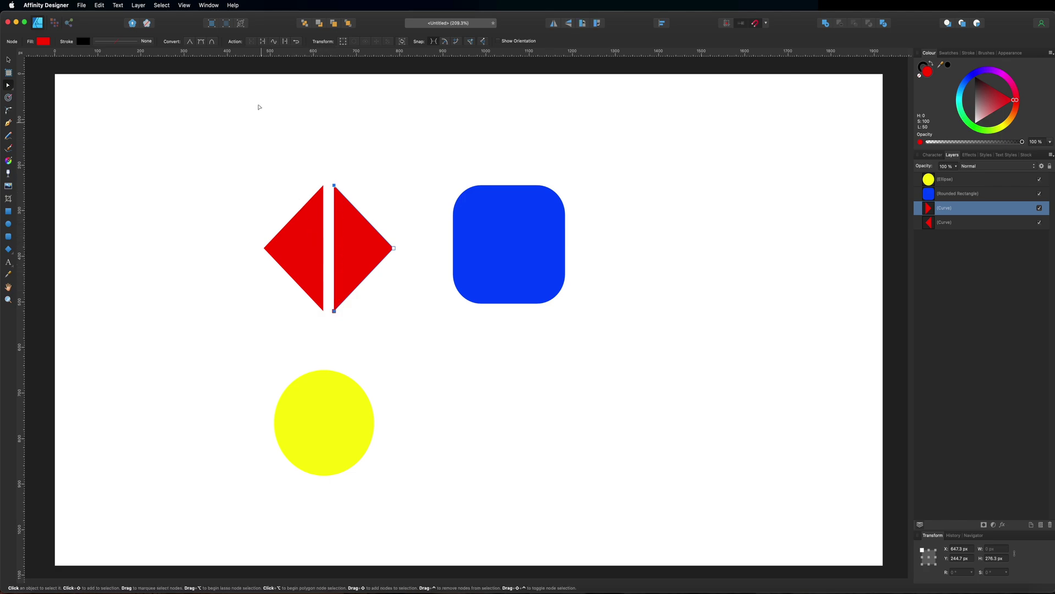
left_click(264, 44)
left_click(354, 179)
left_click(353, 243)
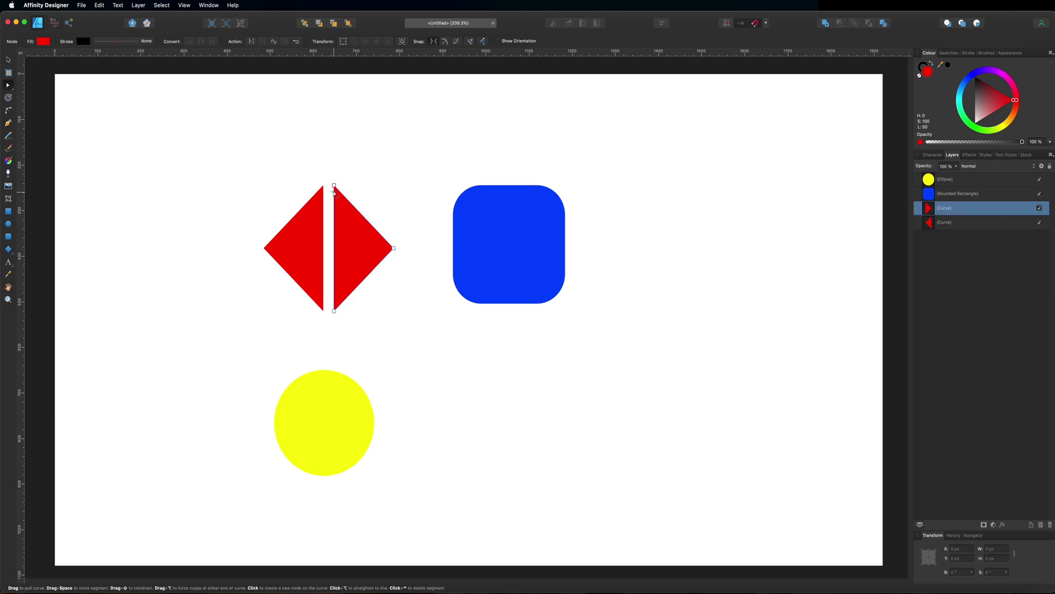
left_click(312, 222)
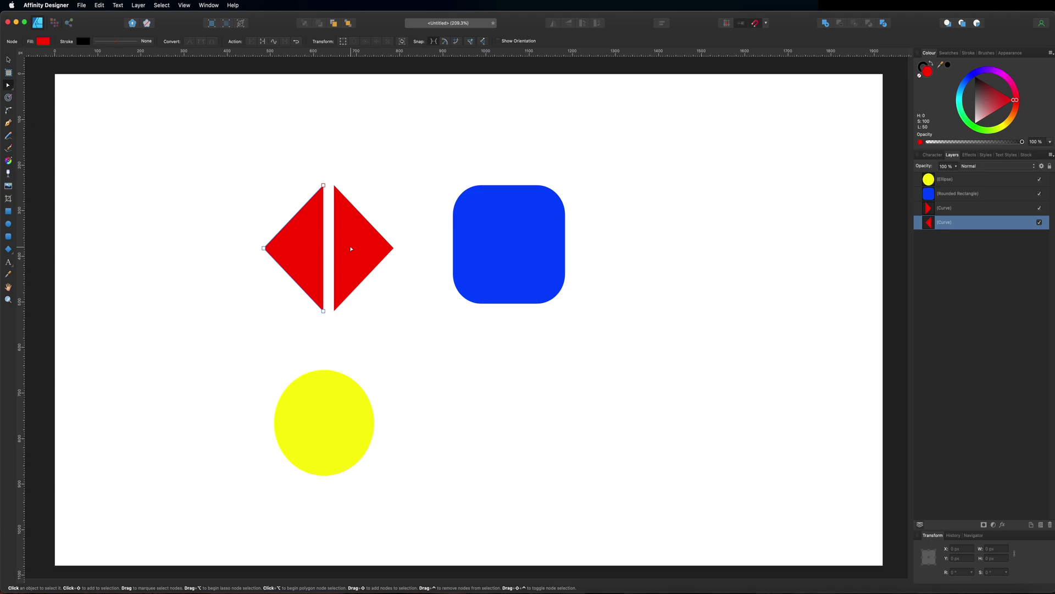
Add a node midway on the right triangle's straight edge and break the curve there and at the tip.
left_click(361, 230)
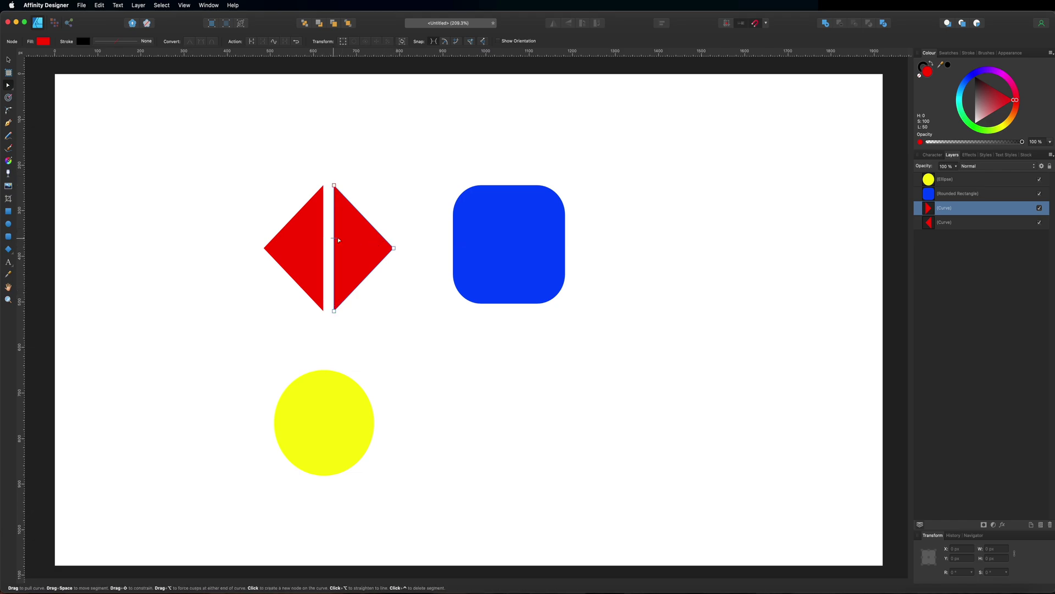
left_click_drag(337, 242, 337, 250)
left_click(334, 249)
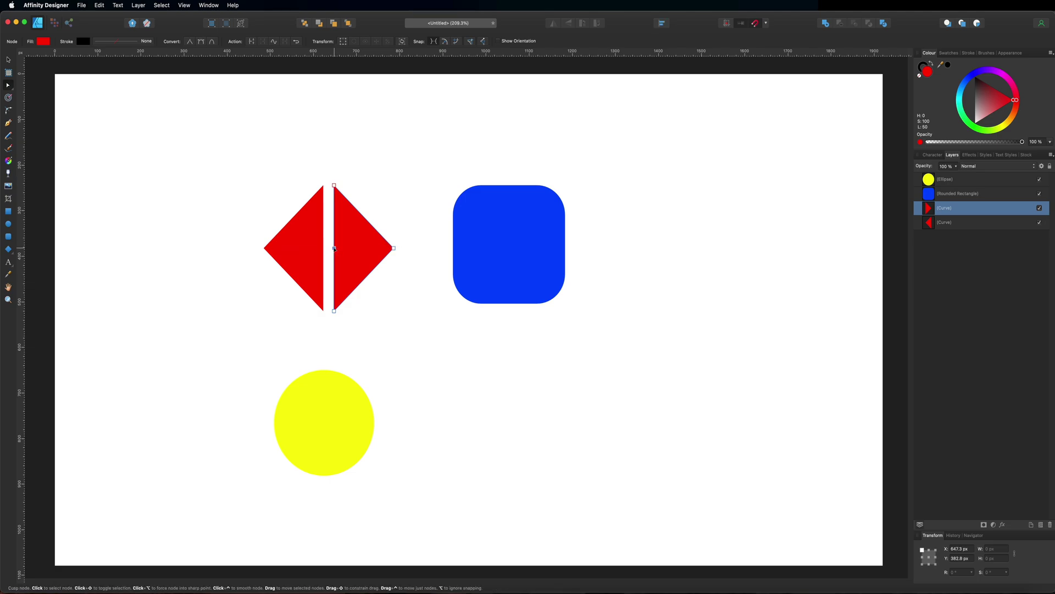
left_click(394, 248, "shift")
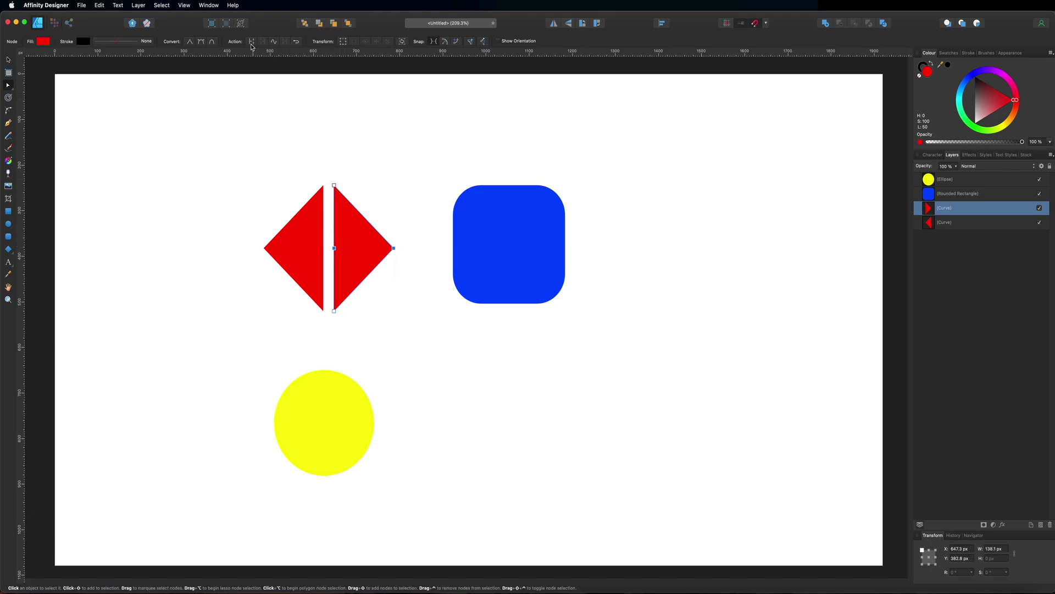
left_click(251, 41)
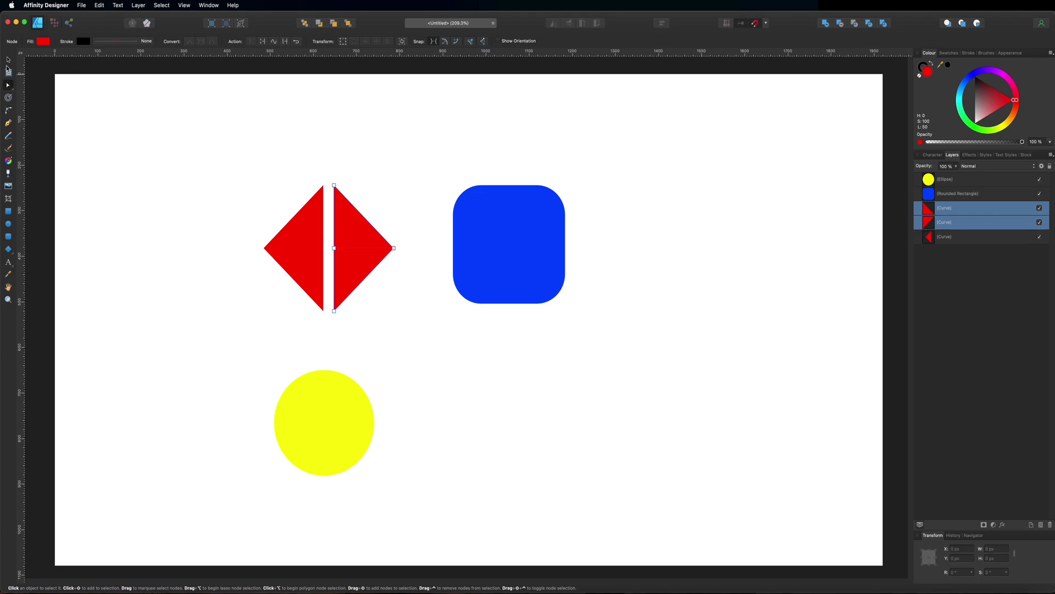
Move the top-right triangle piece upward to leave a white gap.
key("v")
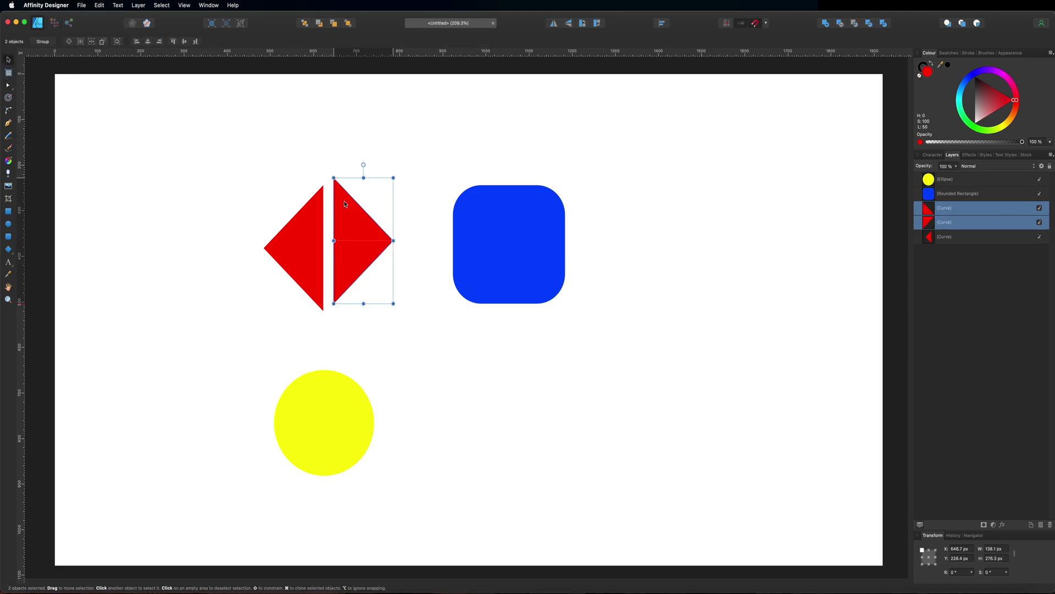
left_click(364, 157)
left_click_drag(350, 219, 350, 201)
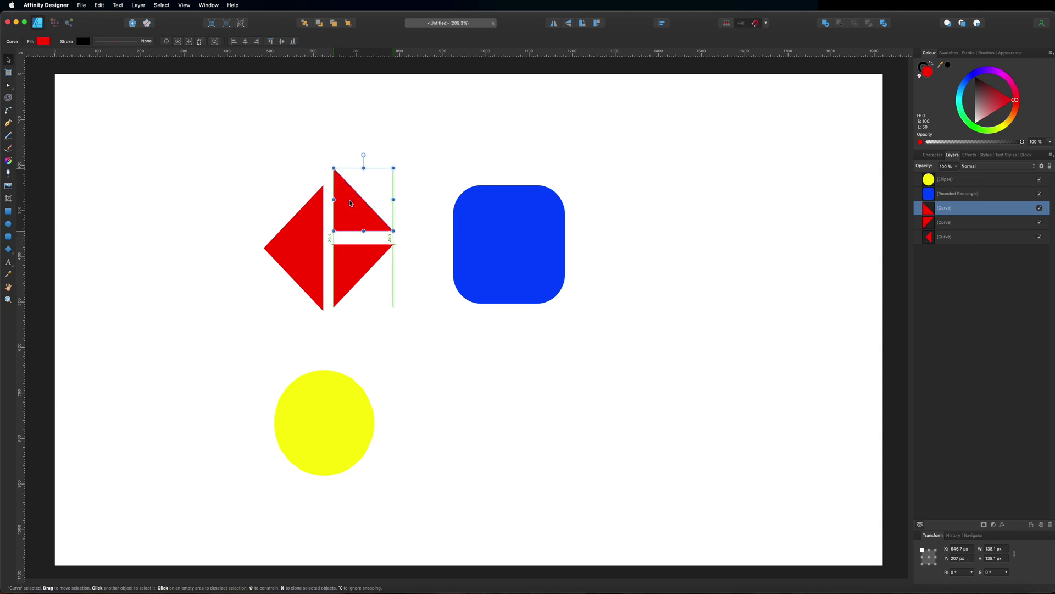
left_click(357, 136)
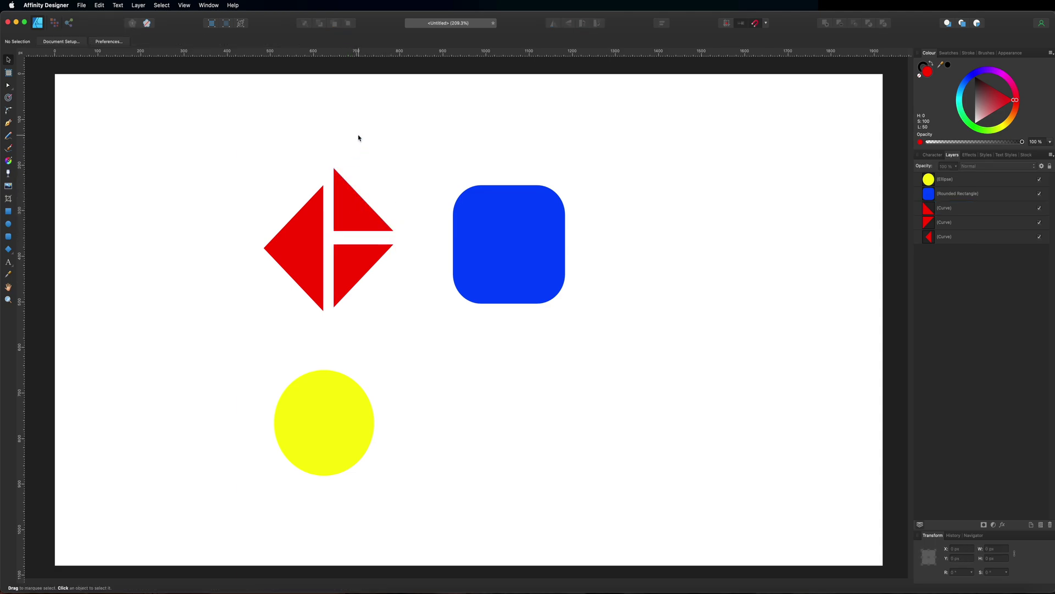
Close the top-right triangle's outline between its inner and right corner nodes.
left_click(346, 221)
left_click(8, 87)
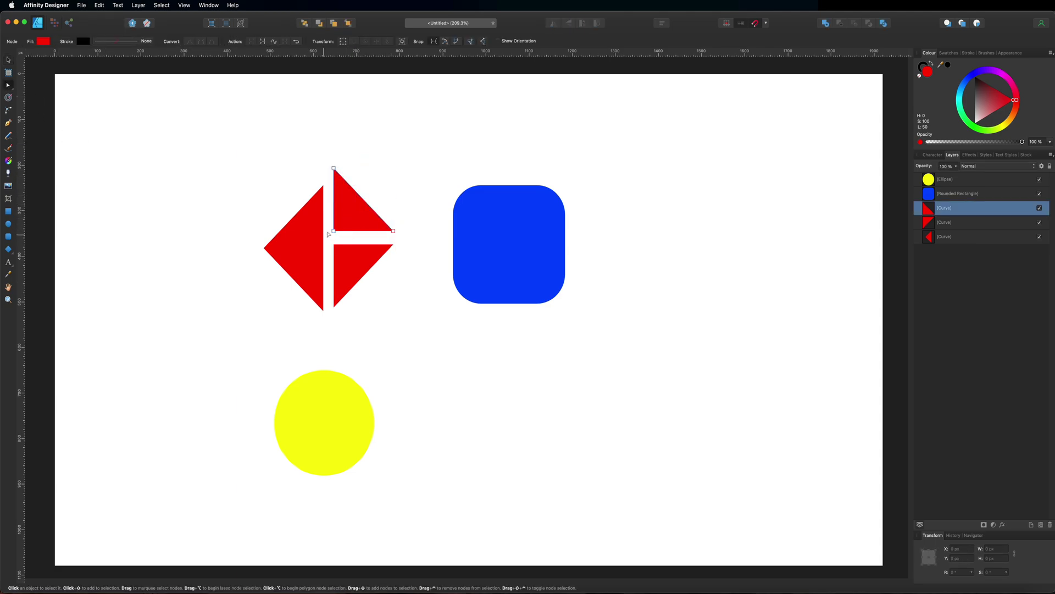
left_click(343, 258)
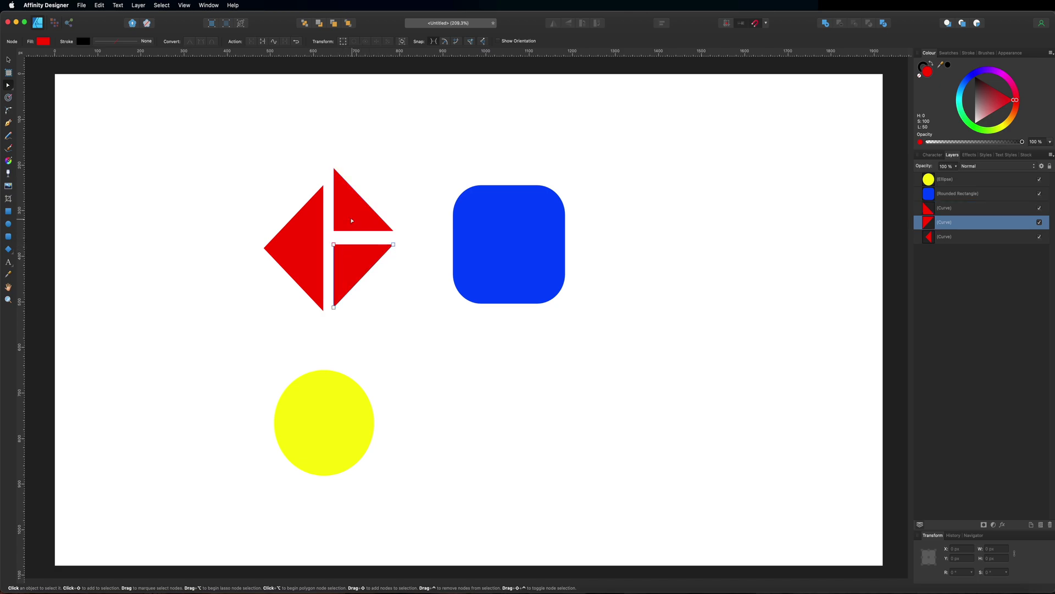
left_click(352, 221)
left_click(333, 231)
left_click(394, 231, "shift")
left_click(263, 42)
left_click(197, 212)
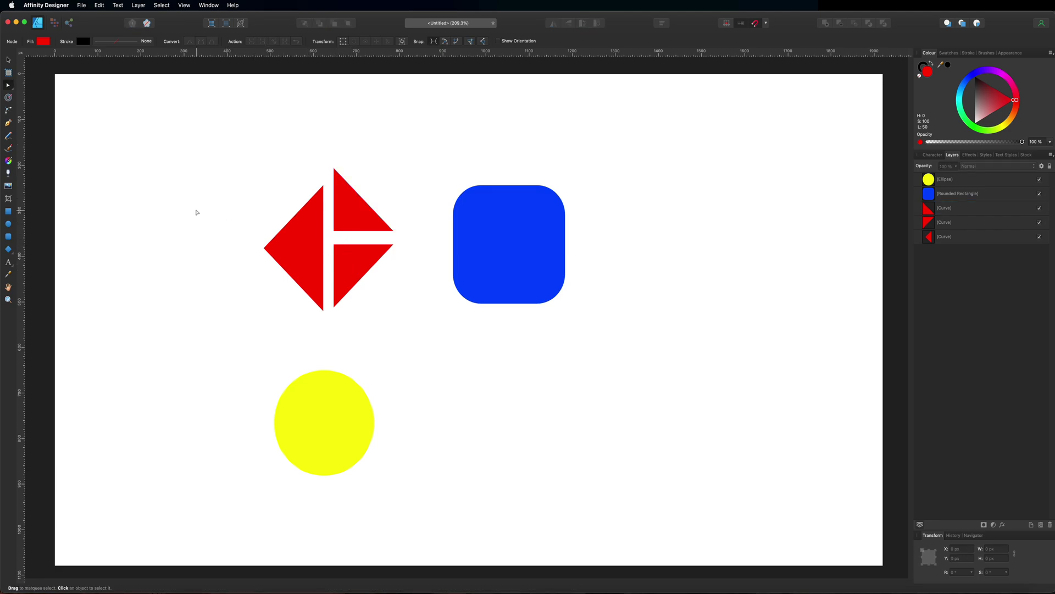
left_click(497, 232)
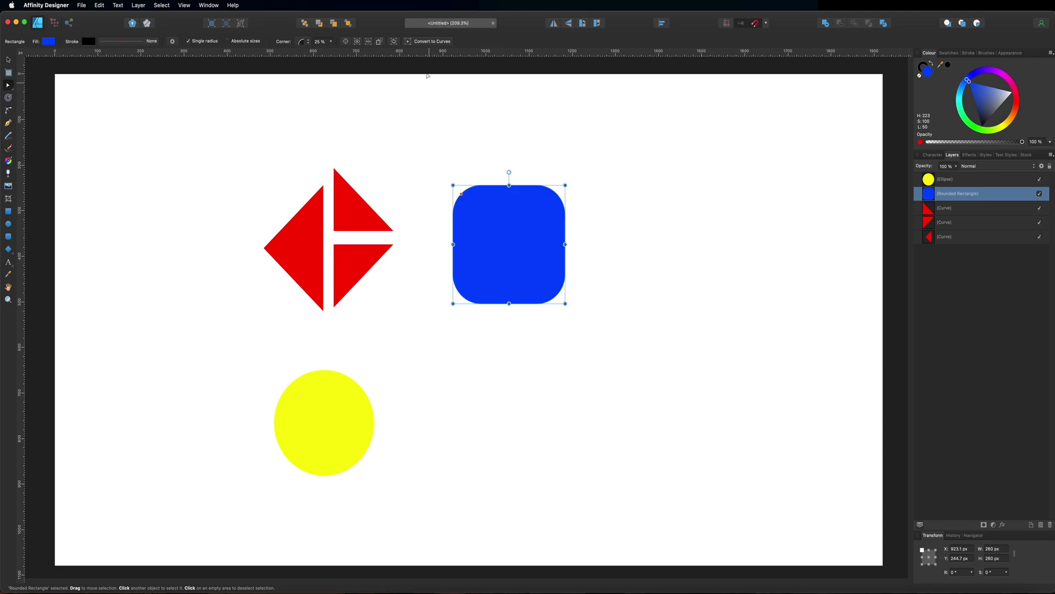
left_click(418, 41)
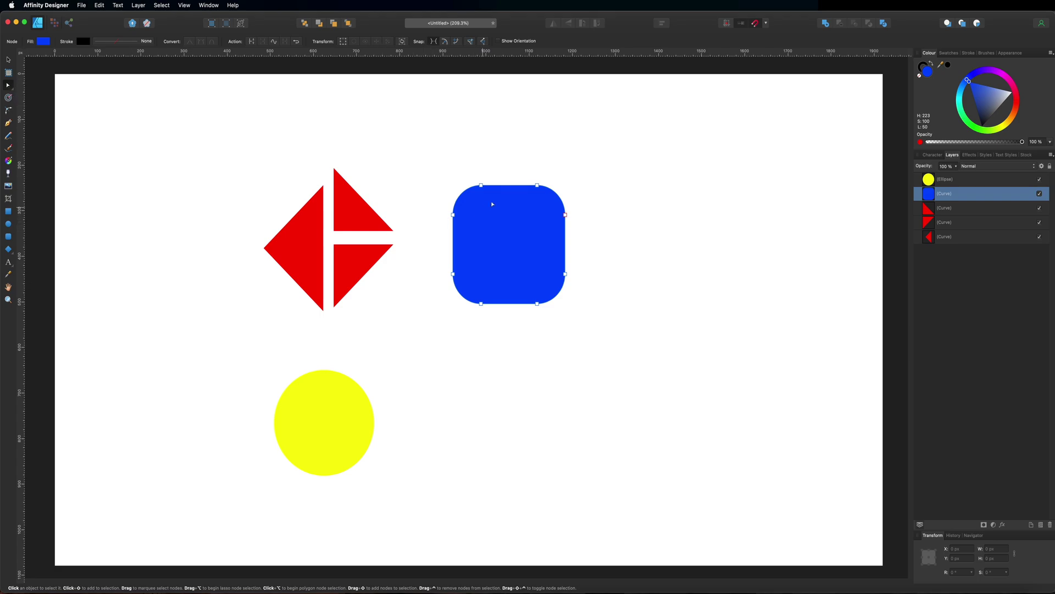
left_click(537, 185)
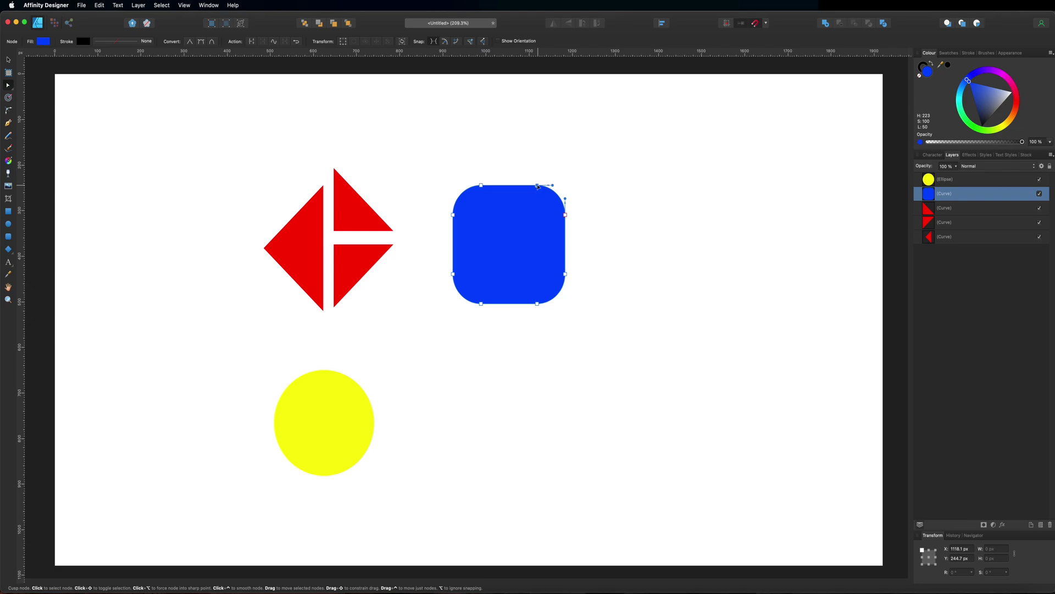
left_click(454, 274, "shift")
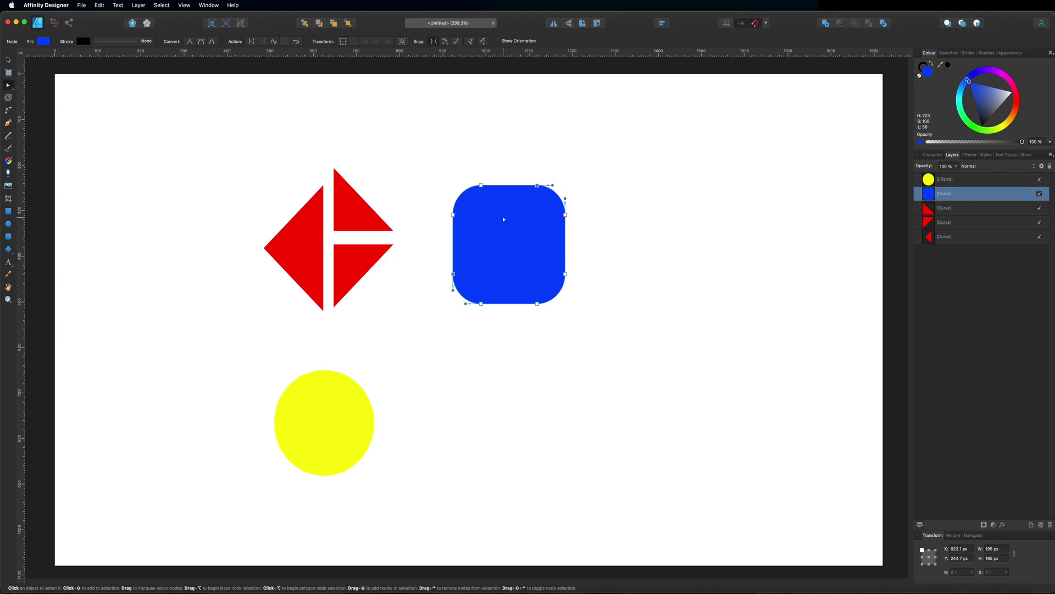
left_click(252, 43)
left_click(9, 60)
left_click(176, 134)
left_click_drag(487, 219, 471, 201)
left_click(424, 178)
left_click(523, 251)
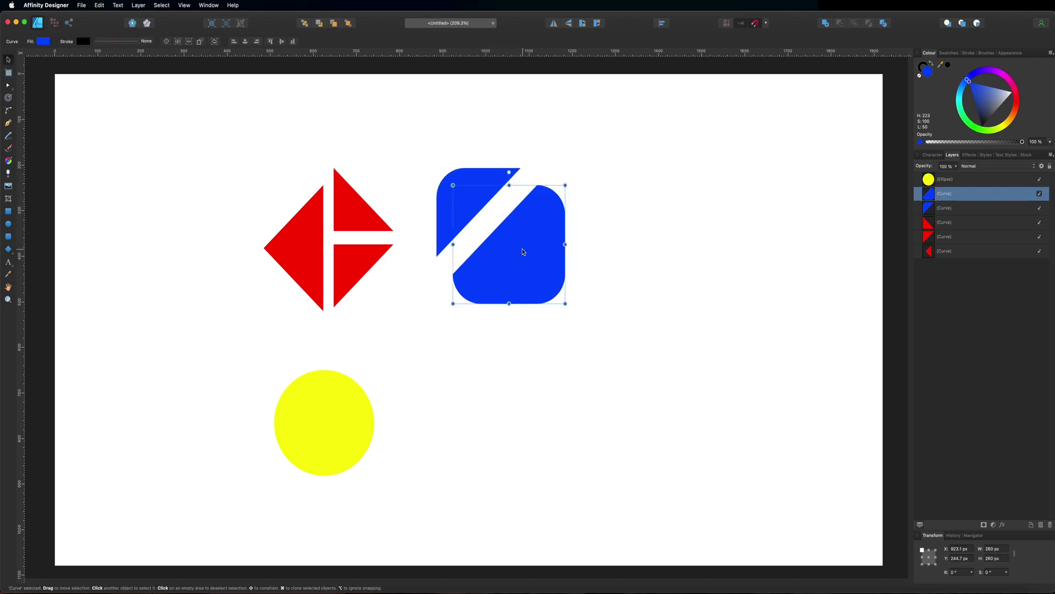
left_click(9, 86)
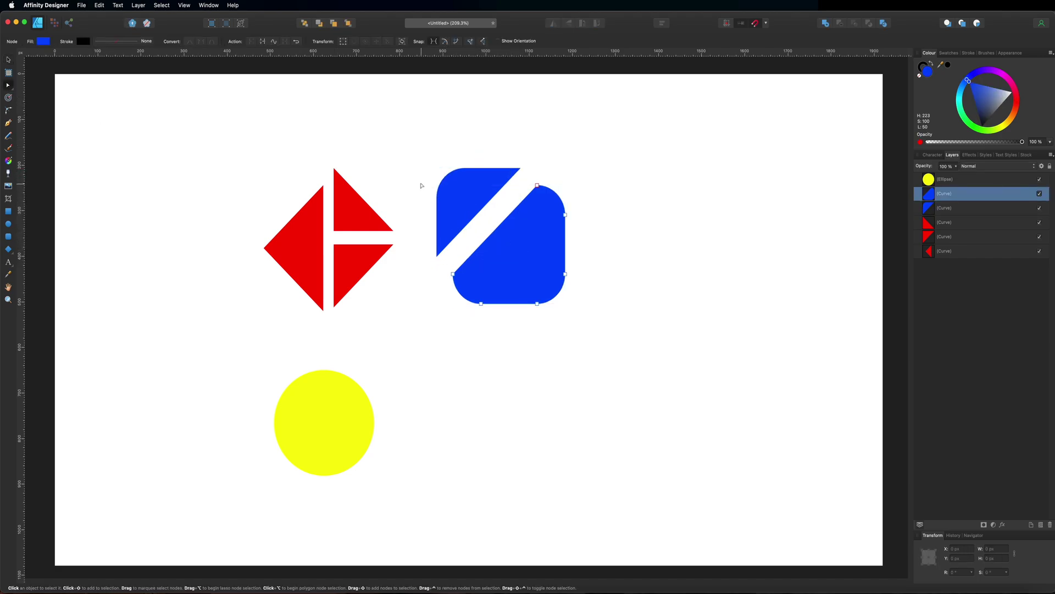
left_click(451, 194)
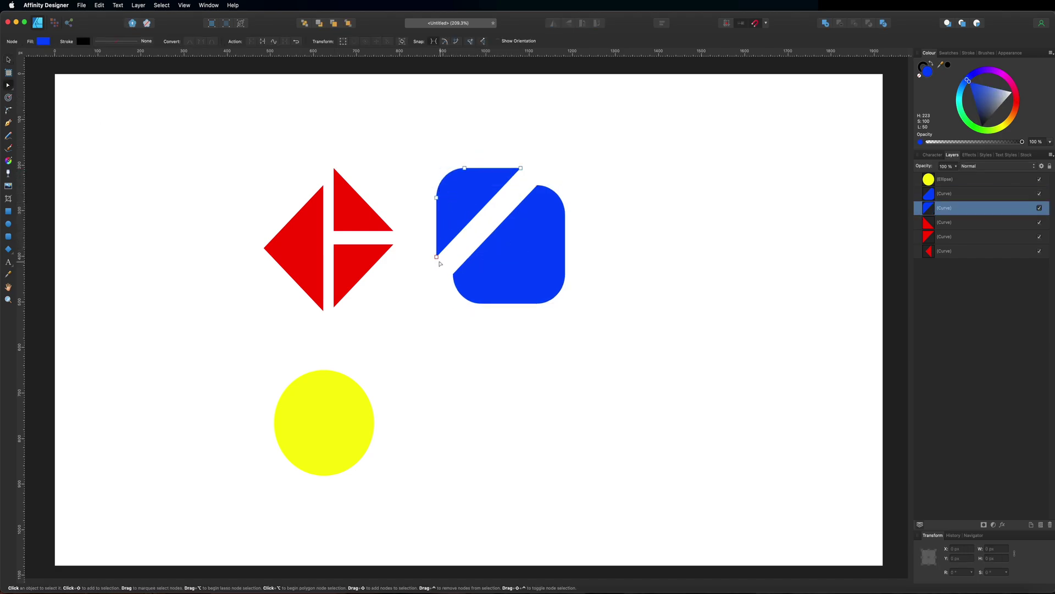
left_click(521, 169)
left_click(346, 124)
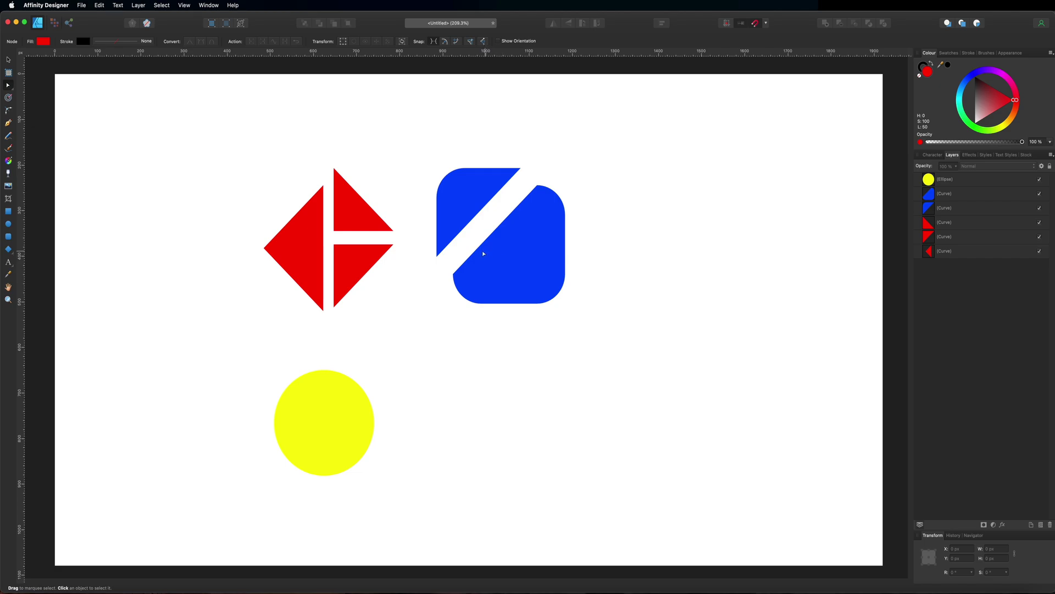
left_click(509, 237)
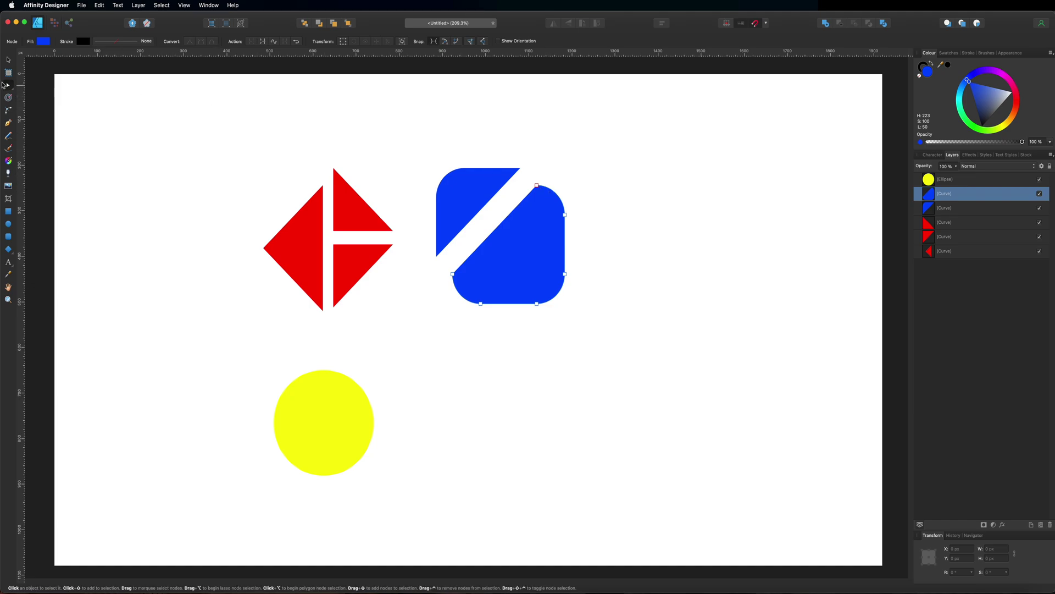
Try a break on the larger blue piece, then rejoin it and close its curve.
left_click(537, 186)
left_click(566, 275, "shift")
left_click(252, 41)
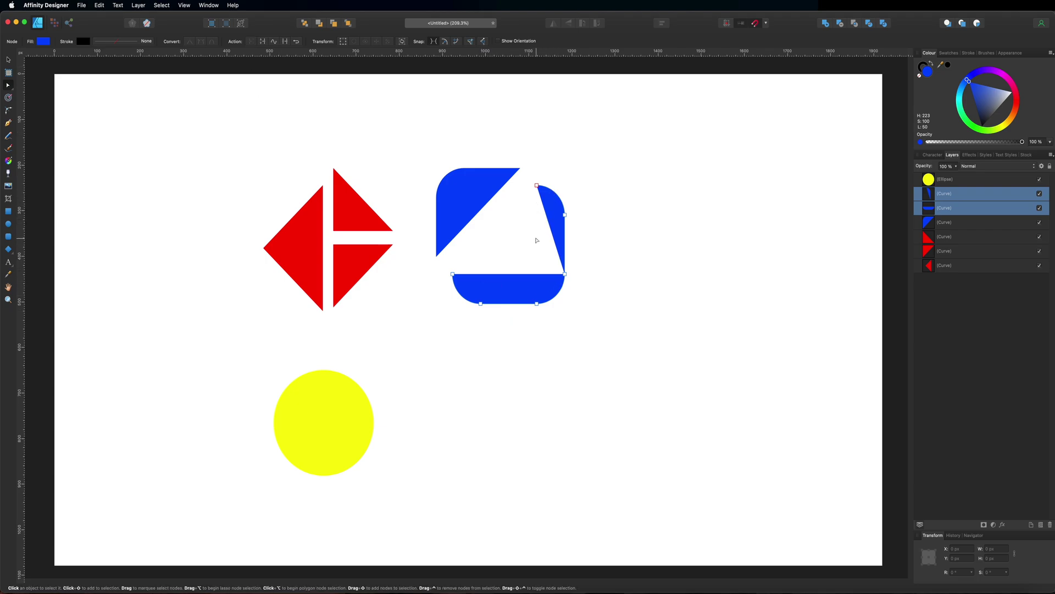
key("super+j")
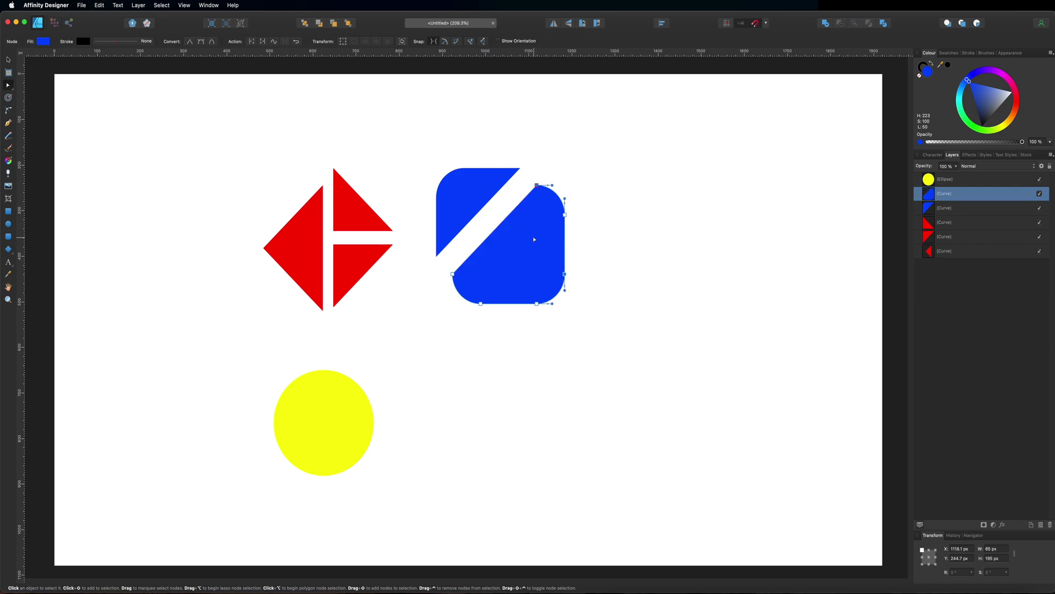
left_click(532, 176)
left_click(517, 227)
left_click(537, 185)
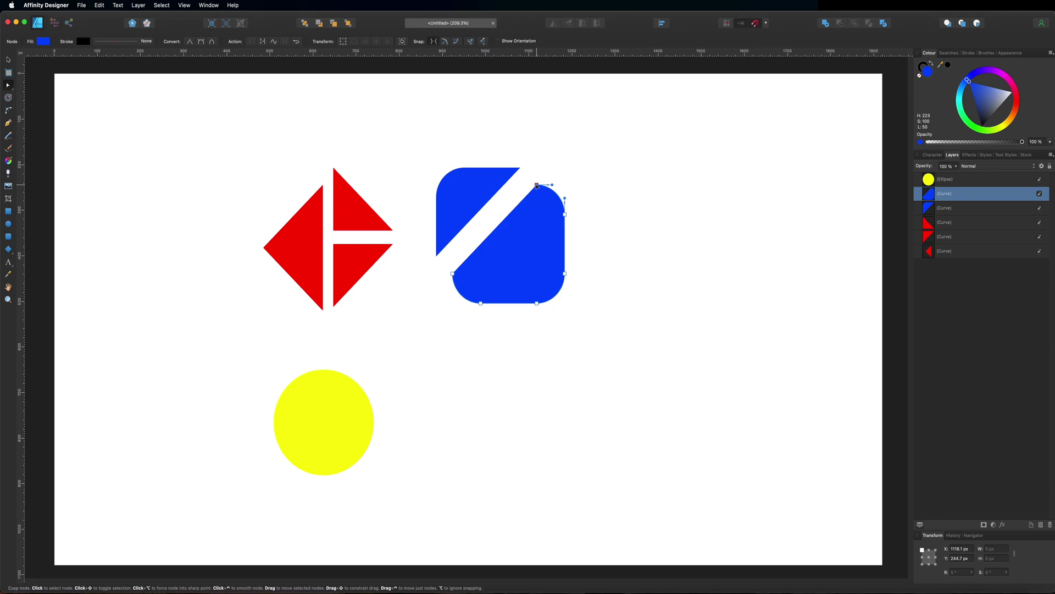
left_click(454, 273, "shift")
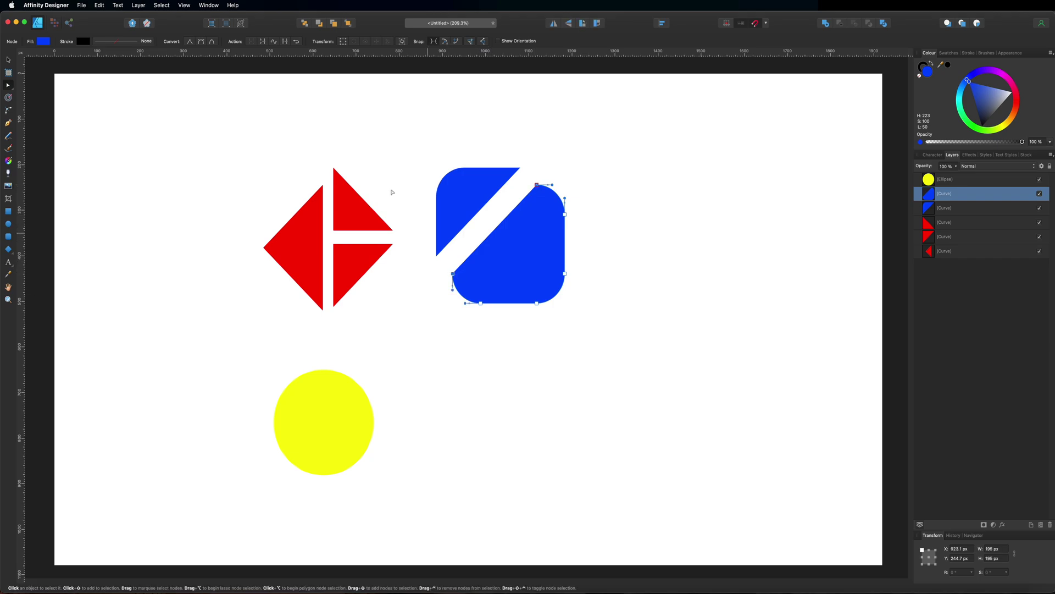
left_click(263, 43)
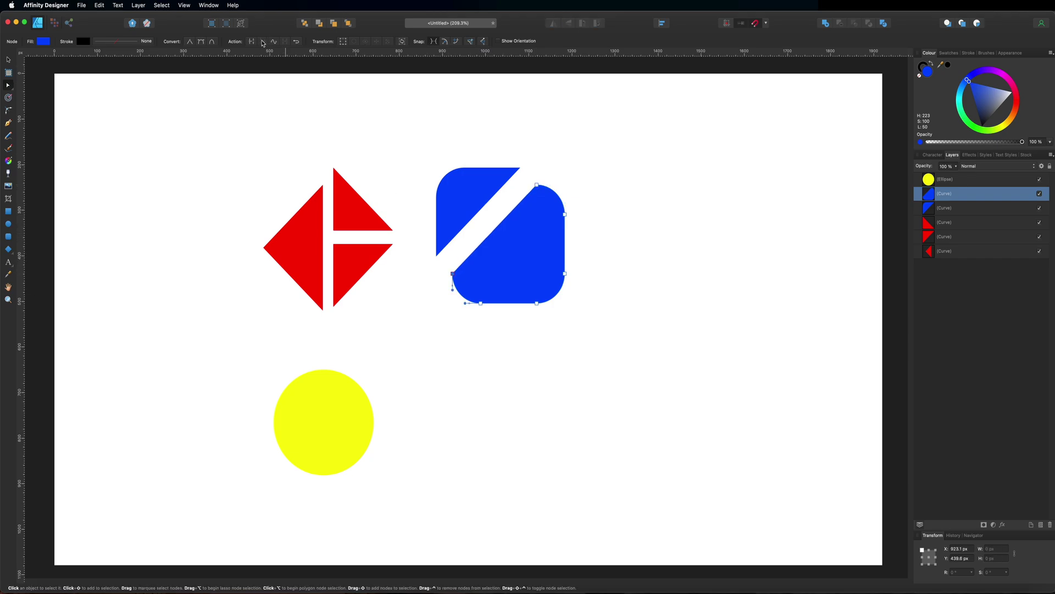
left_click(306, 117)
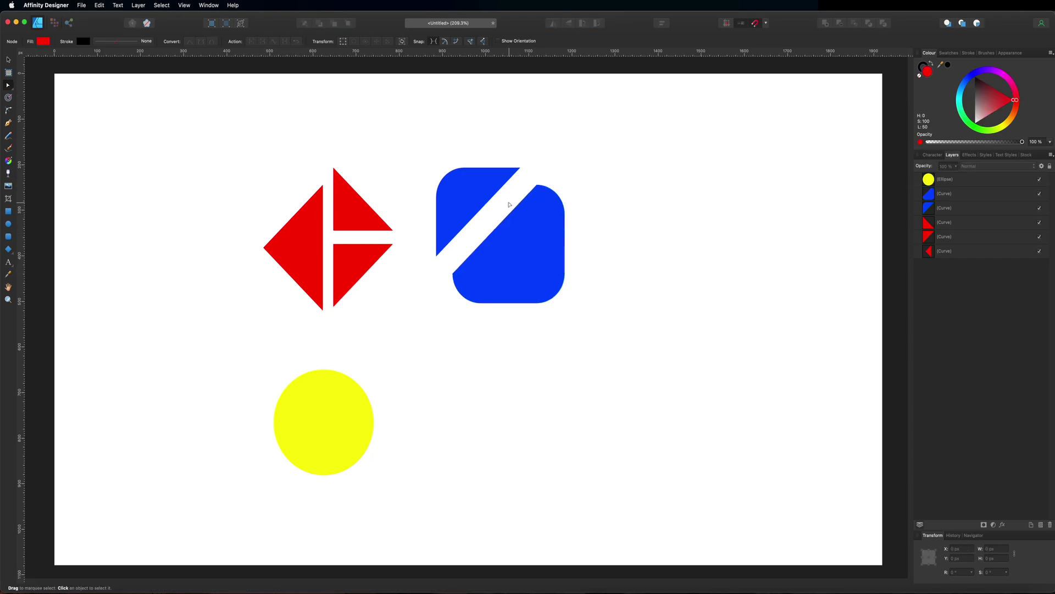
Break the larger blue piece between its top and bottom-right nodes.
left_click(525, 229)
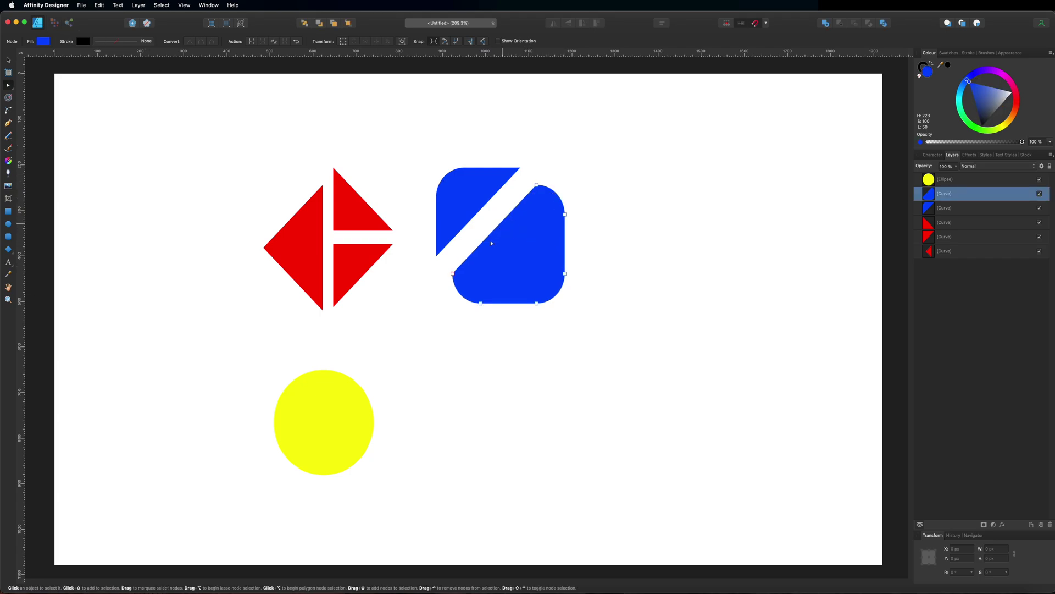
left_click(537, 185)
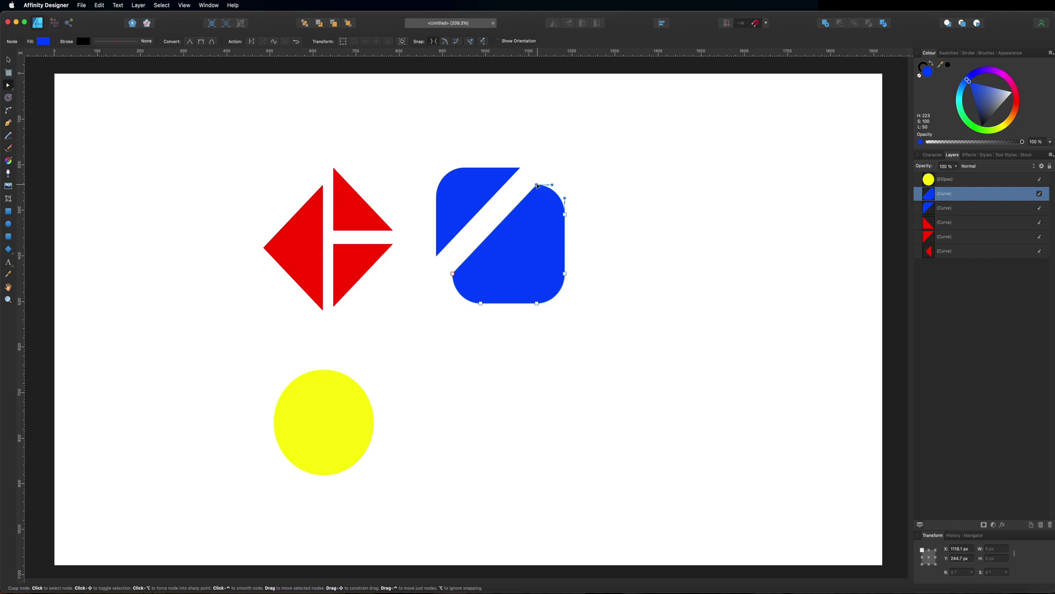
left_click(565, 274, "shift")
left_click(252, 42)
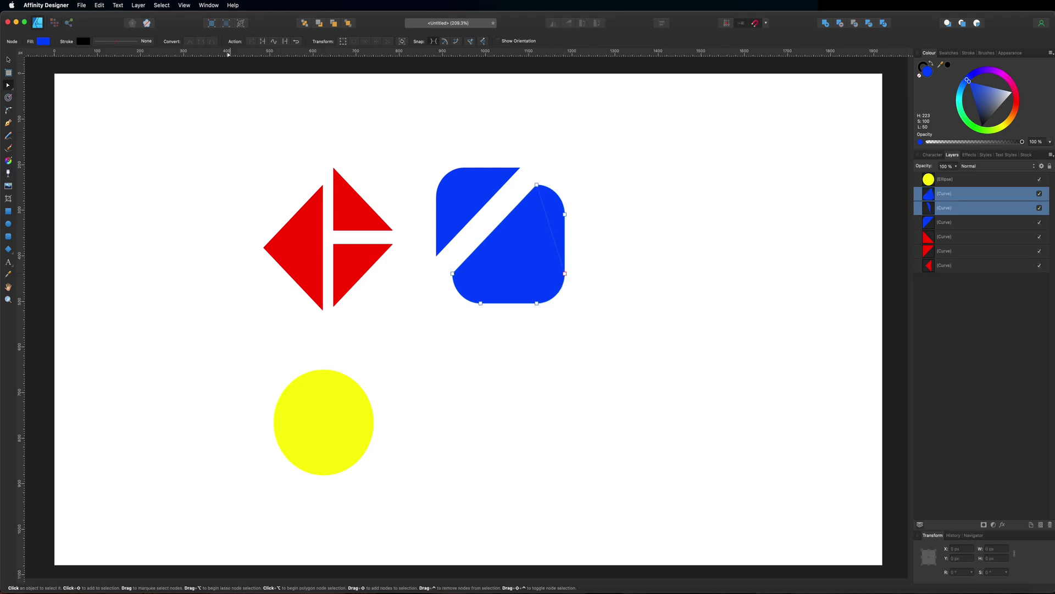
Move the thin right blue strip to the right, opening a white gap.
left_click(8, 60)
left_click(106, 118)
left_click(560, 212)
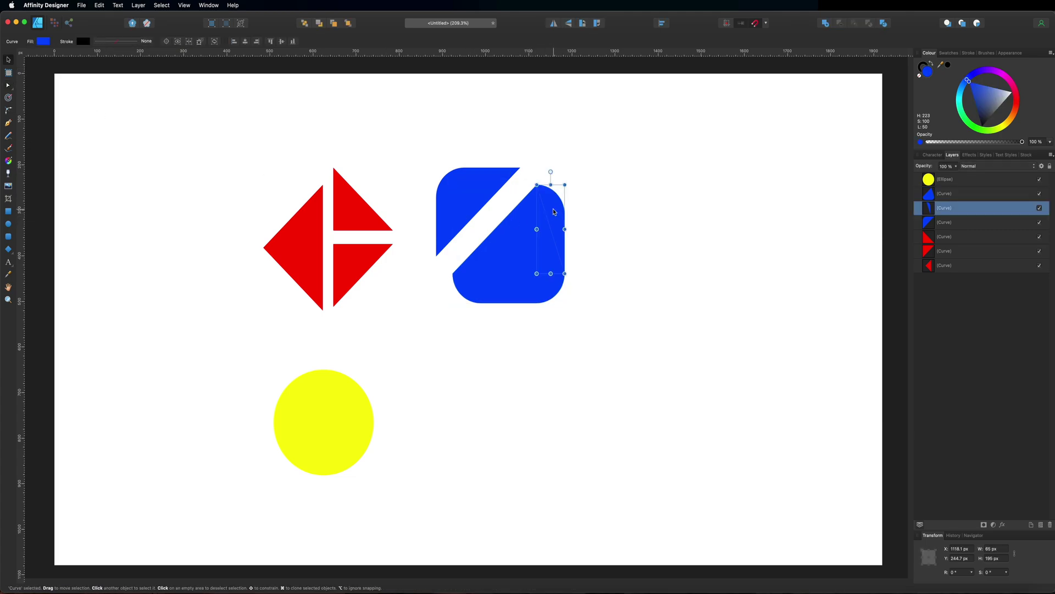
left_click_drag(560, 212, 574, 206)
left_click(611, 207)
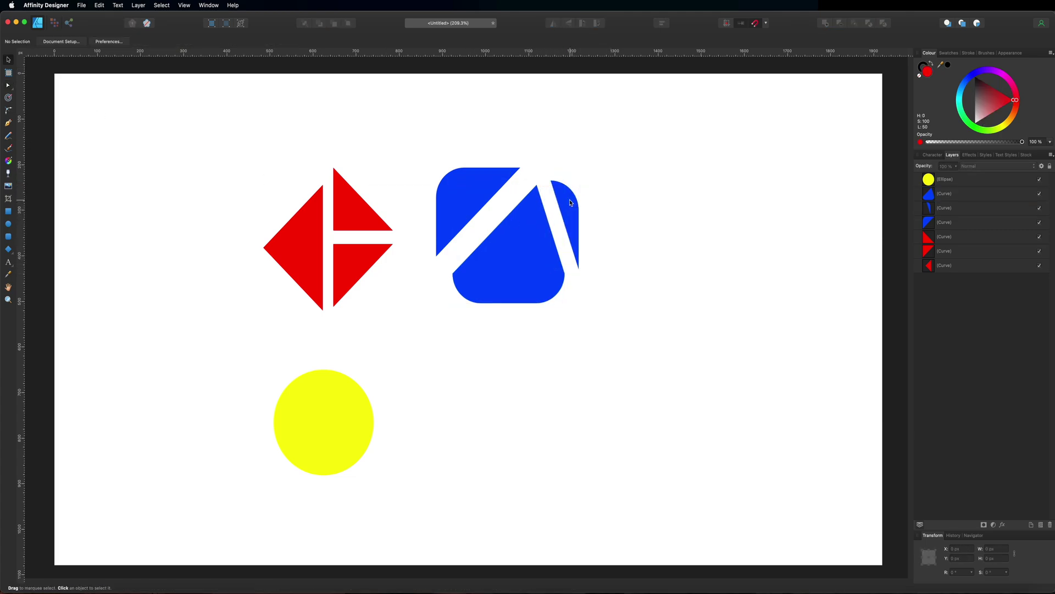
left_click(569, 200)
Close the thin blue strip's open path between its top and bottom nodes.
left_click(8, 86)
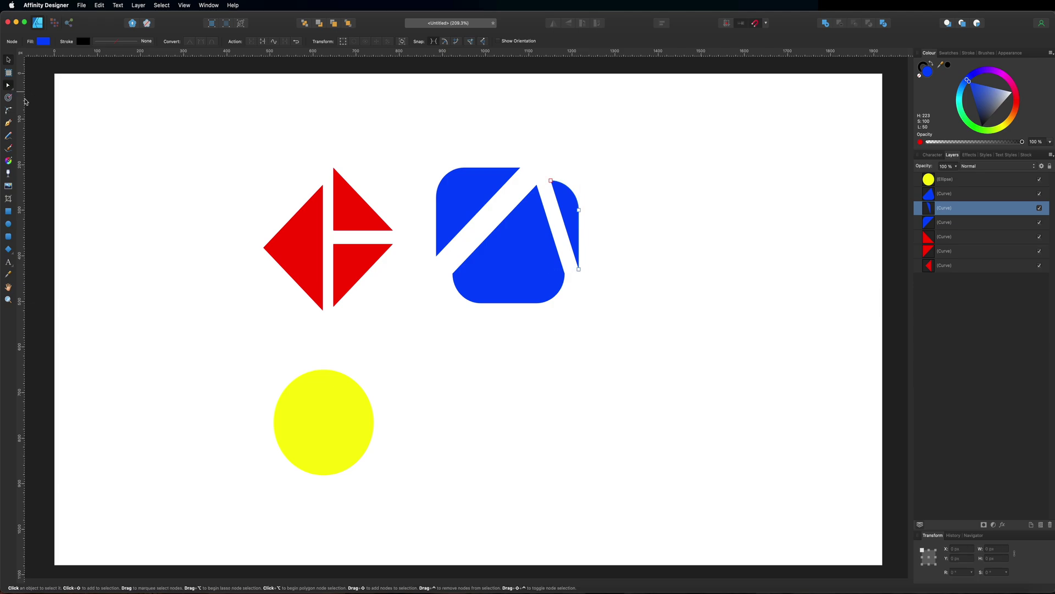
left_click(551, 181)
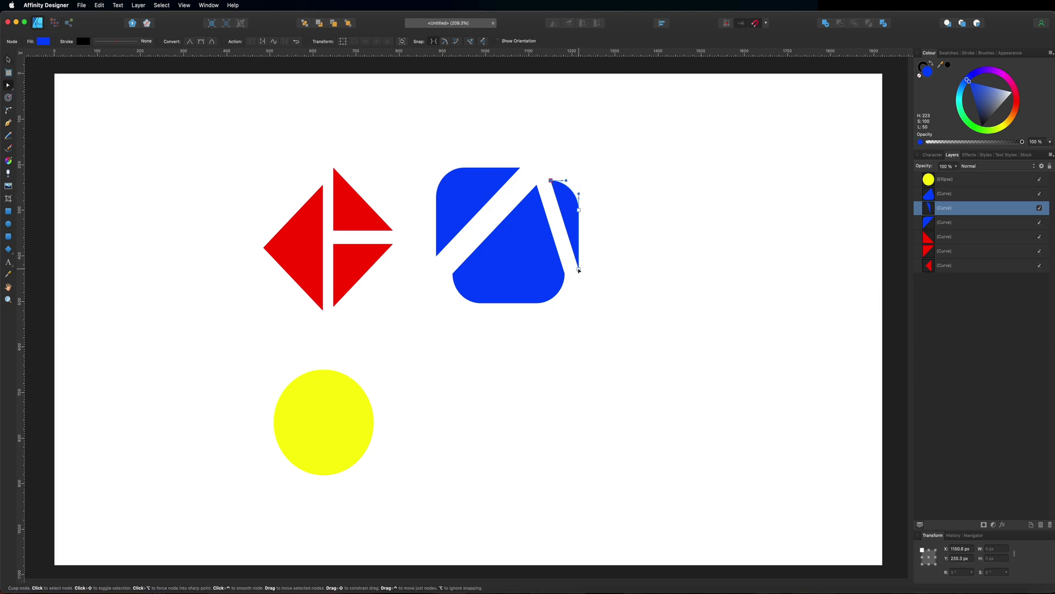
left_click(579, 270, "shift")
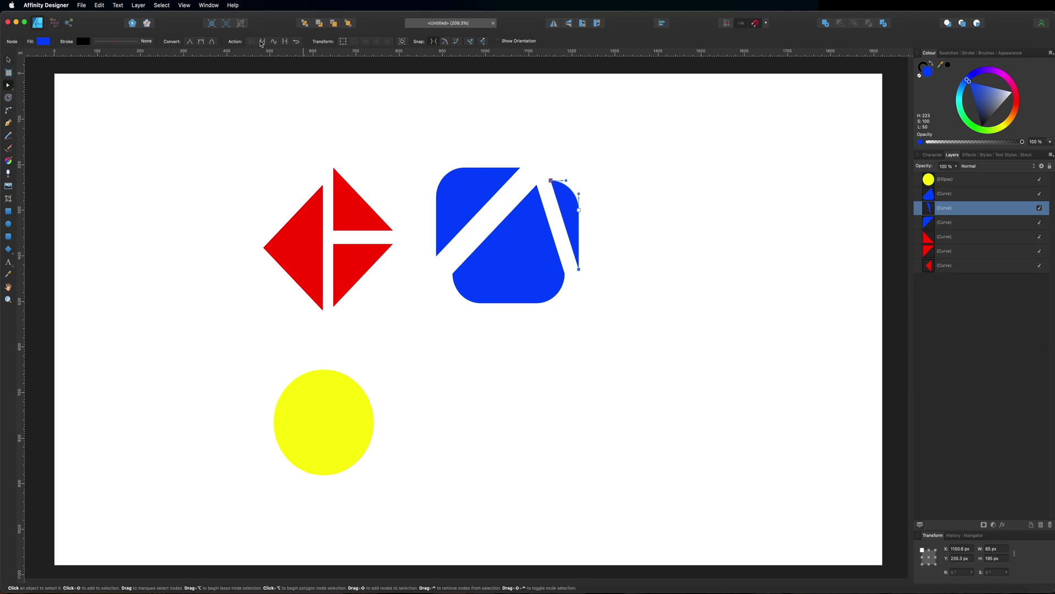
left_click(264, 44)
left_click(250, 113)
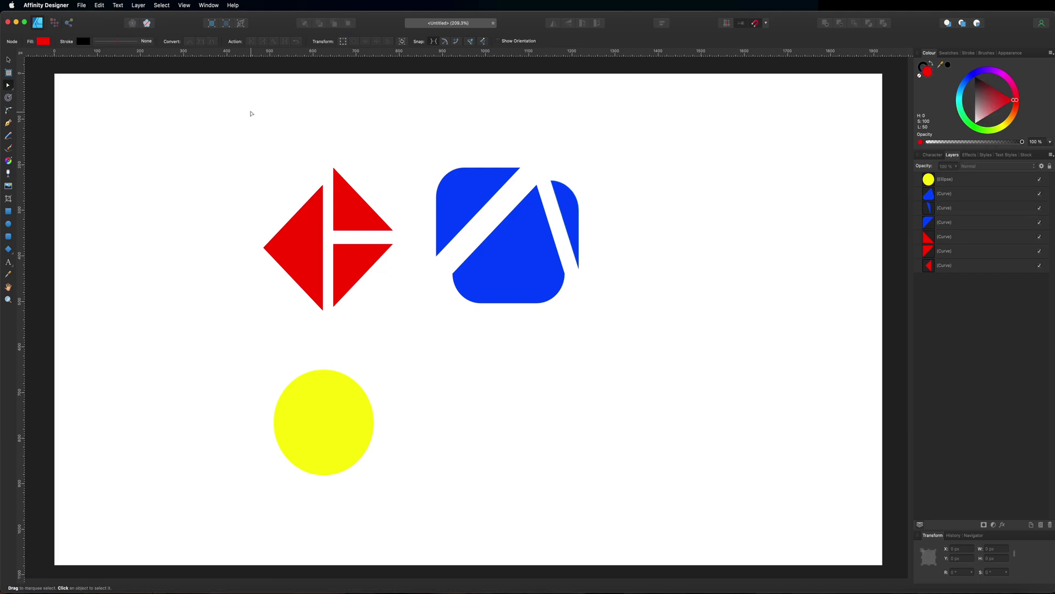
left_click(330, 452)
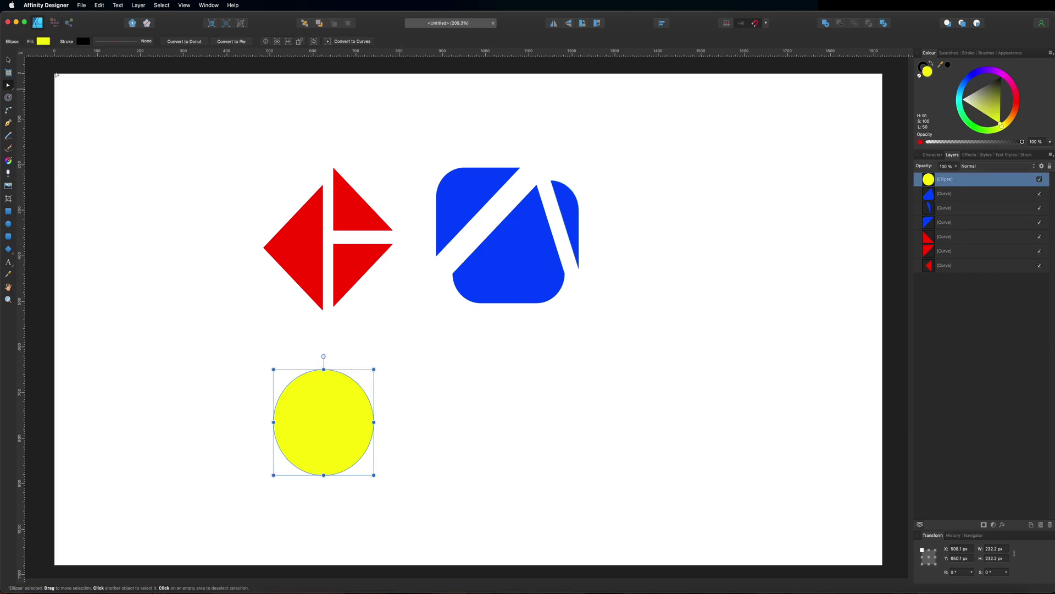
Convert the yellow circle to curves and break it at its top and left nodes.
left_click(342, 42)
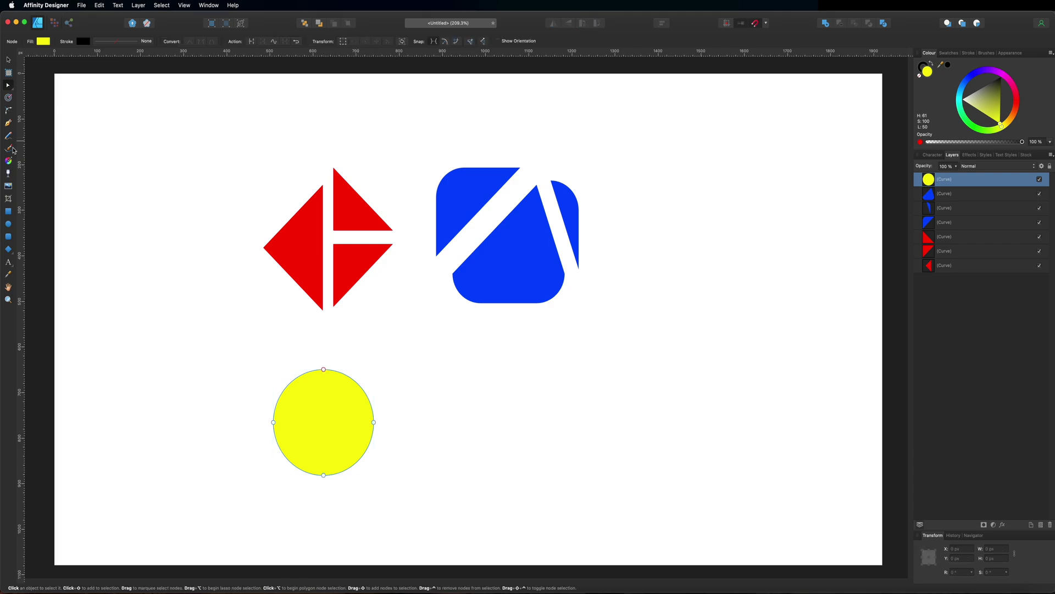
left_click(323, 370)
left_click(273, 422, "shift")
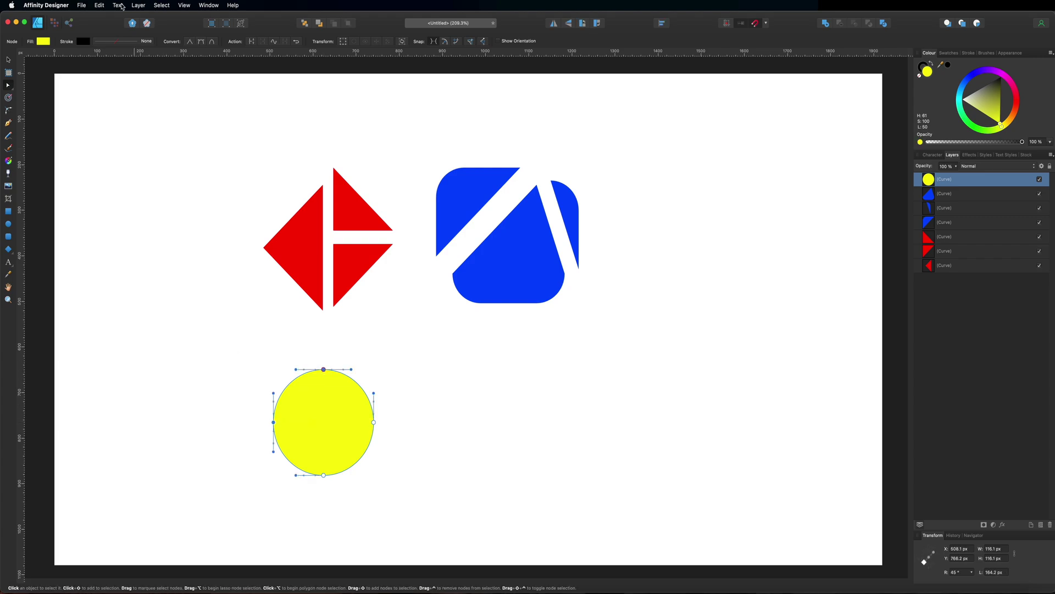
left_click(251, 42)
Move the larger yellow piece down and right, leaving a diagonal white gap.
left_click(8, 59)
left_click(115, 250)
left_click_drag(305, 402, 338, 427)
left_click(207, 300)
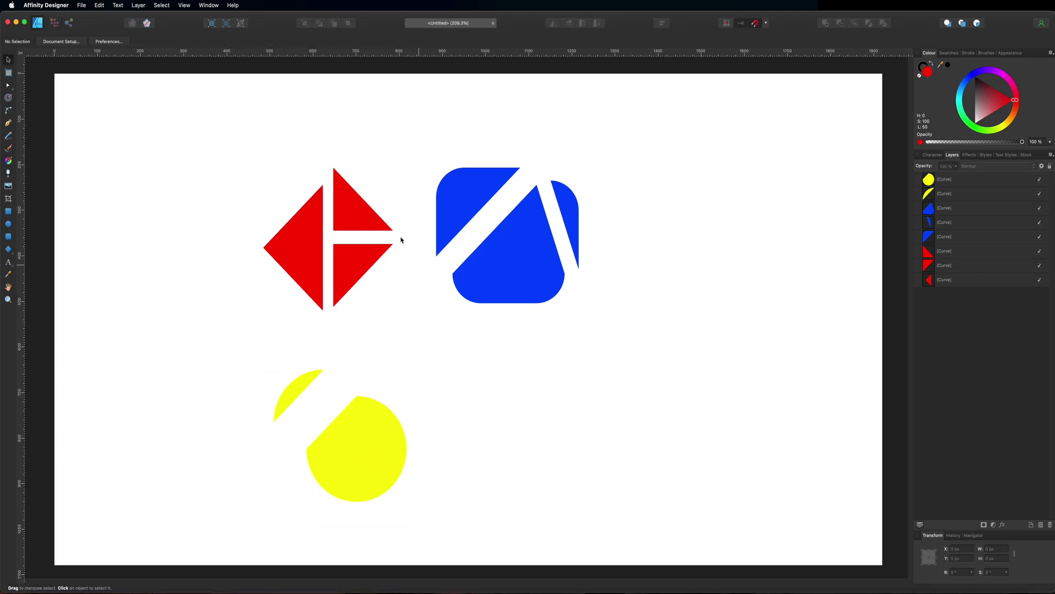
left_click(358, 214)
Add nodes on the upper-right red triangle's left and slanted edges and break the curve there.
key("a")
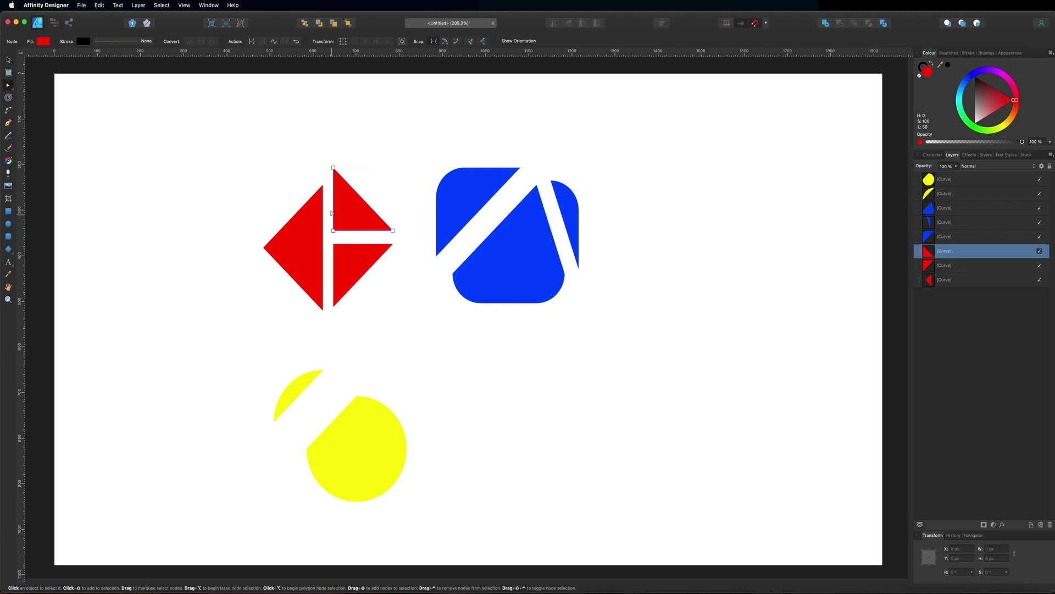
left_click(334, 194)
left_click(357, 194)
left_click(334, 194, "shift")
left_click(252, 42)
Lift the small red tip piece upward to open a white gap.
left_click(8, 59)
left_click(328, 183)
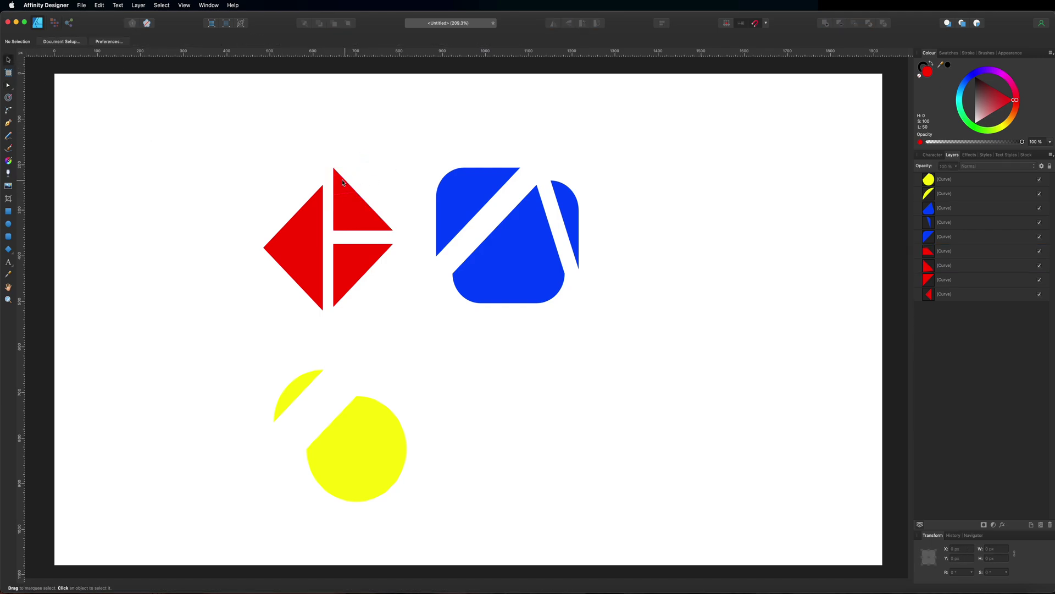
left_click_drag(342, 183, 343, 161)
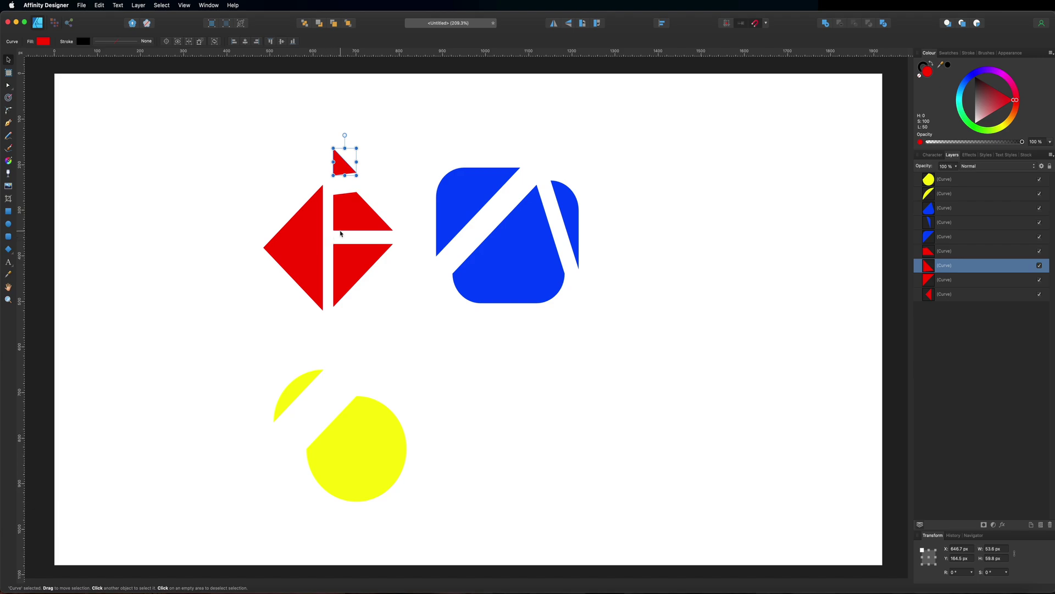
left_click(346, 123)
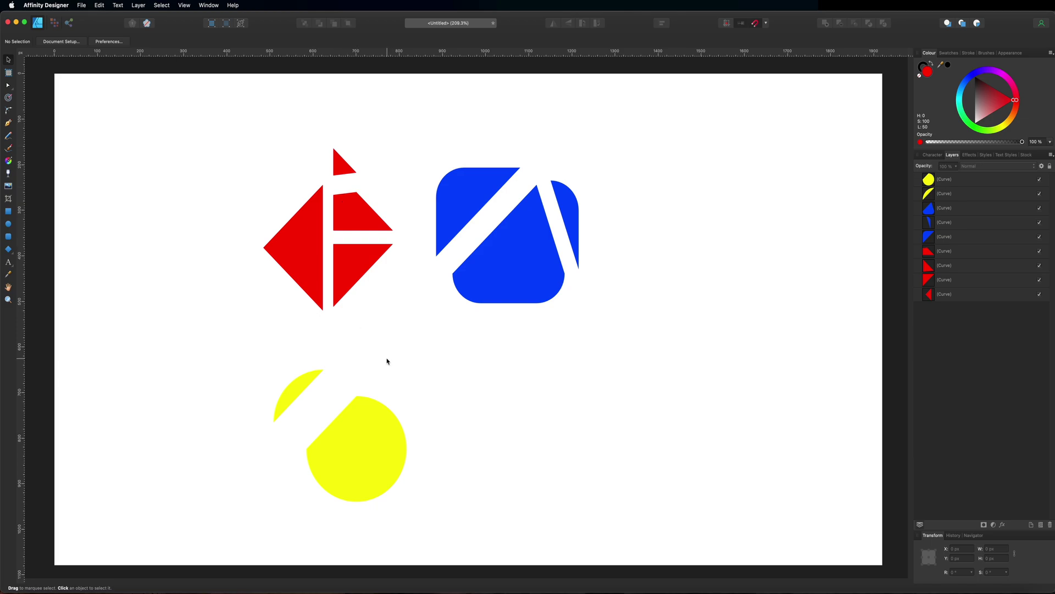
left_click(405, 589)
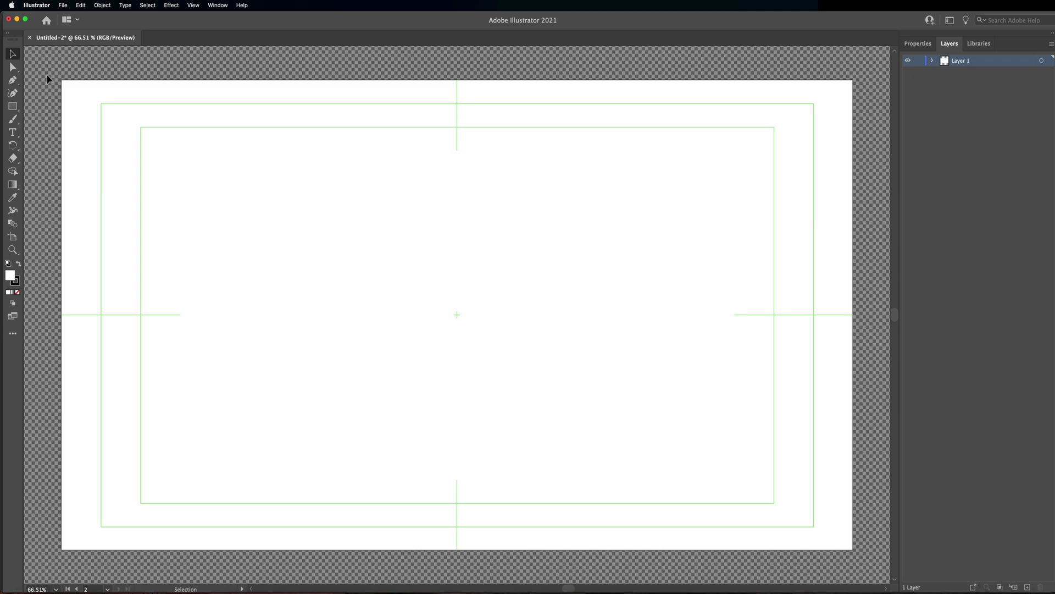
left_click(455, 590)
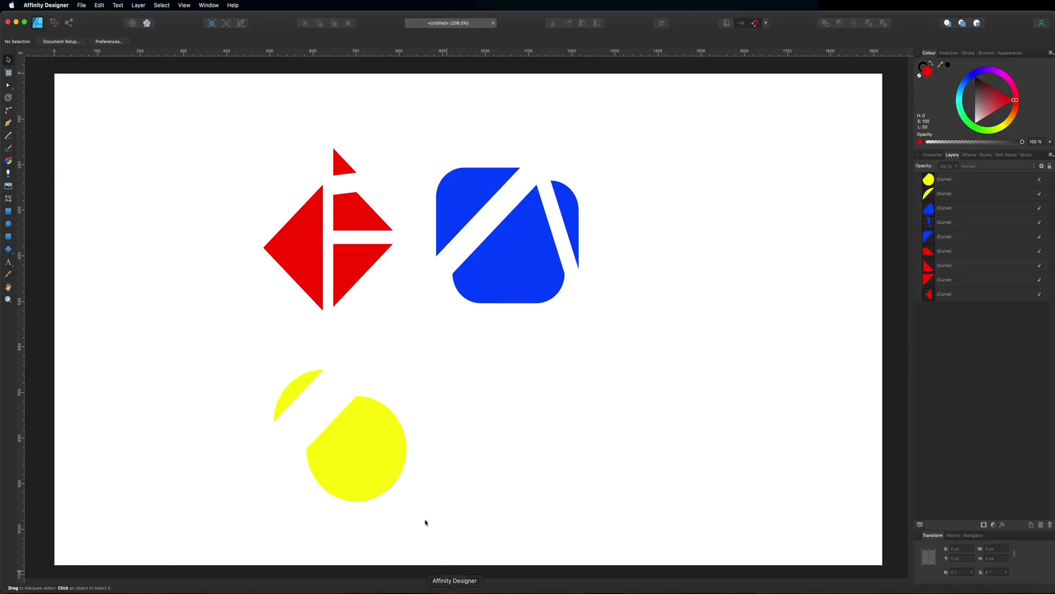